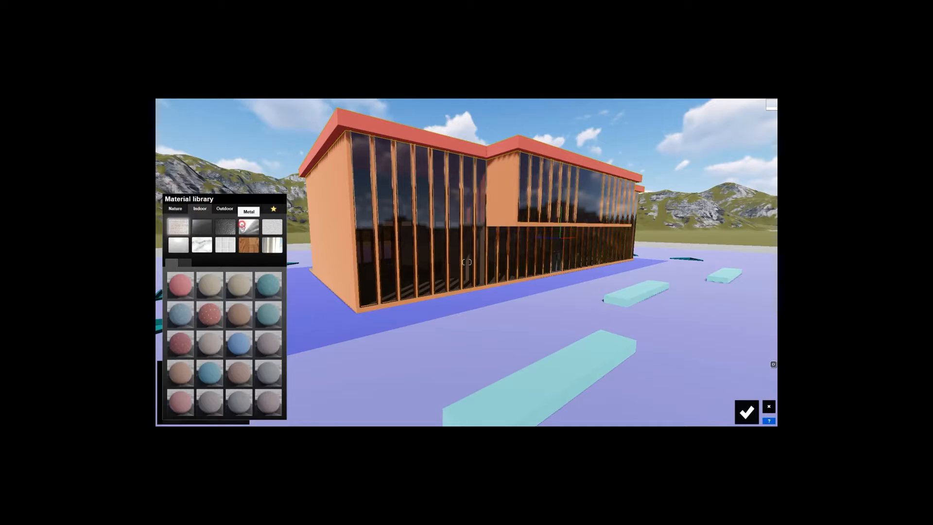
Apply a dark metal material from the outdoor collection to the building's roof and save it.
click(204, 263)
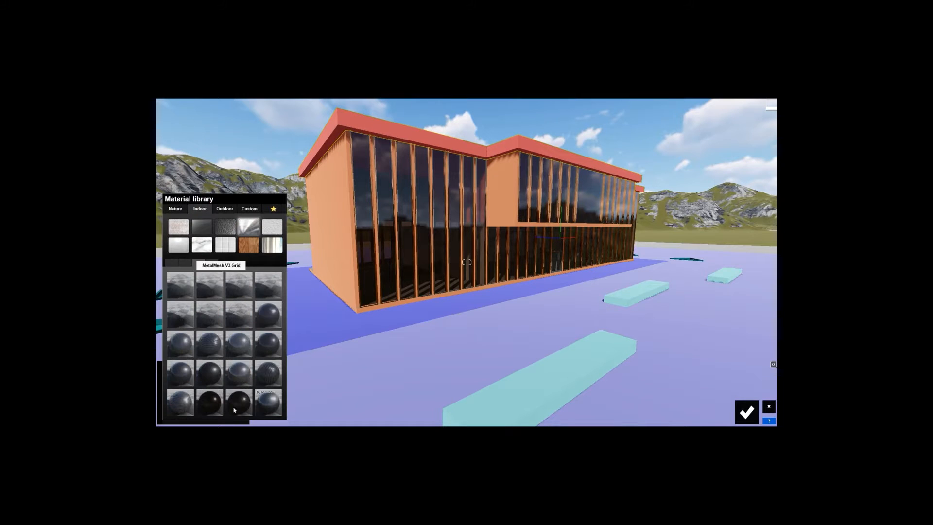
click(231, 212)
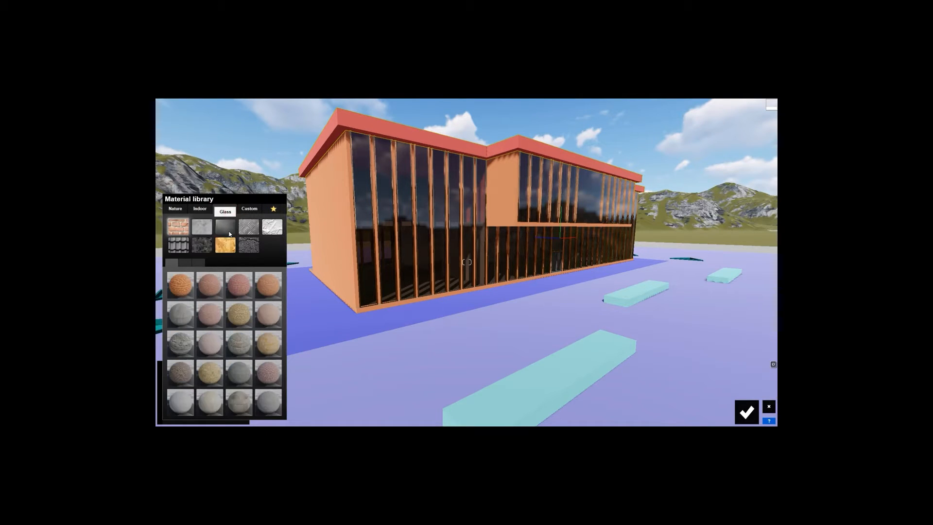
click(196, 267)
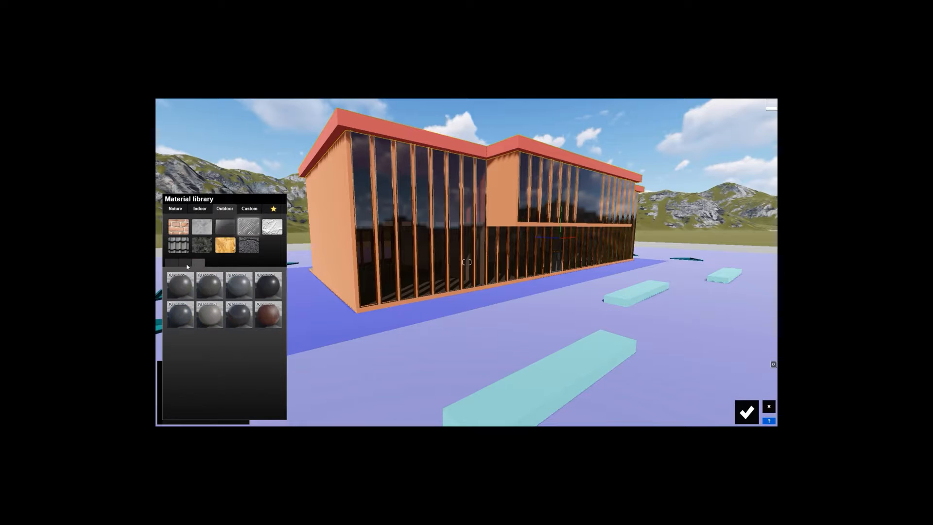
click(268, 282)
click(393, 140)
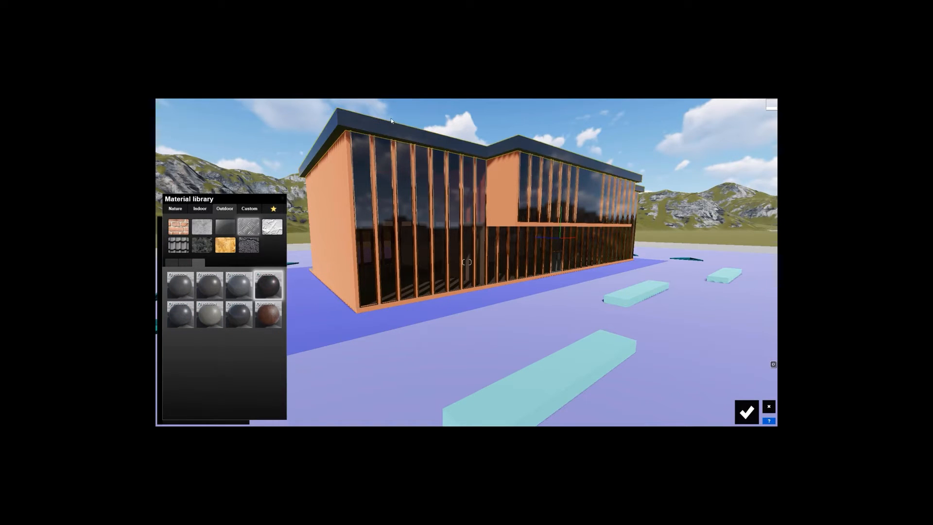
click(752, 419)
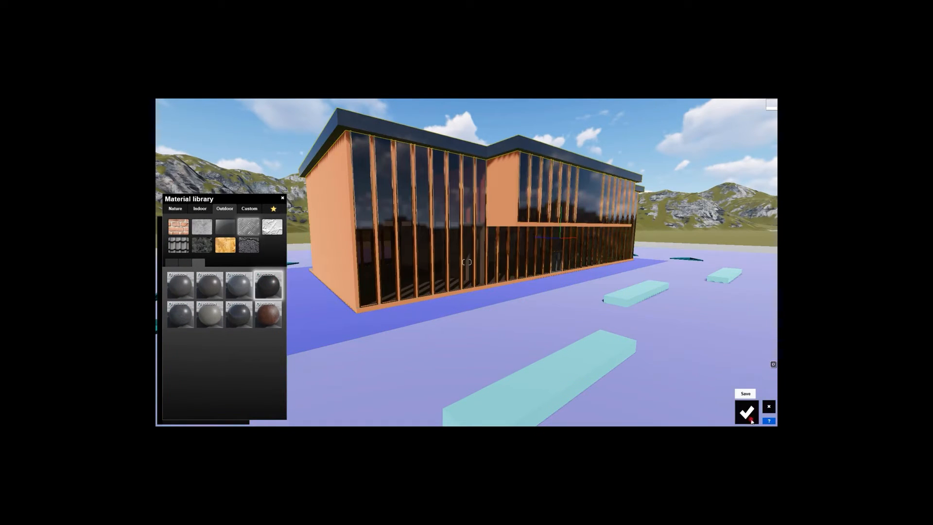
Apply a light concrete material from the outdoor collection to the building's walls.
click(510, 171)
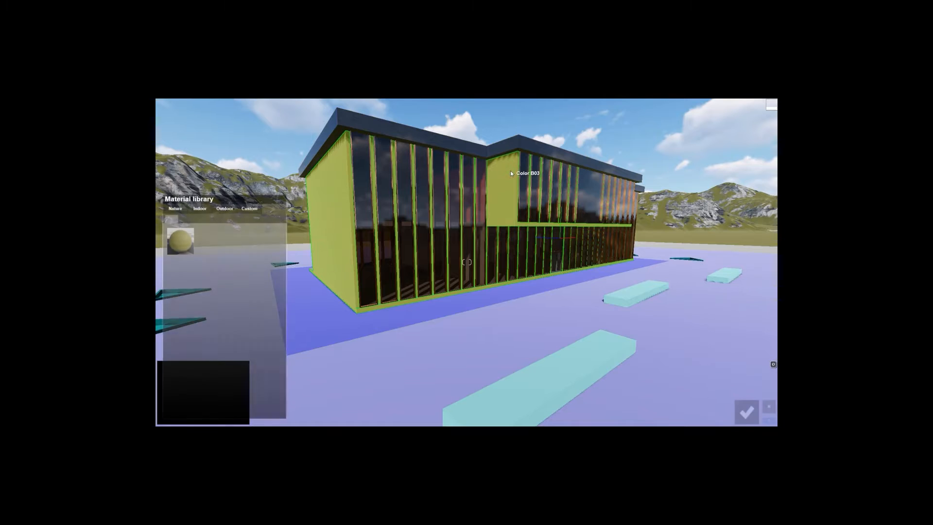
click(225, 210)
click(199, 226)
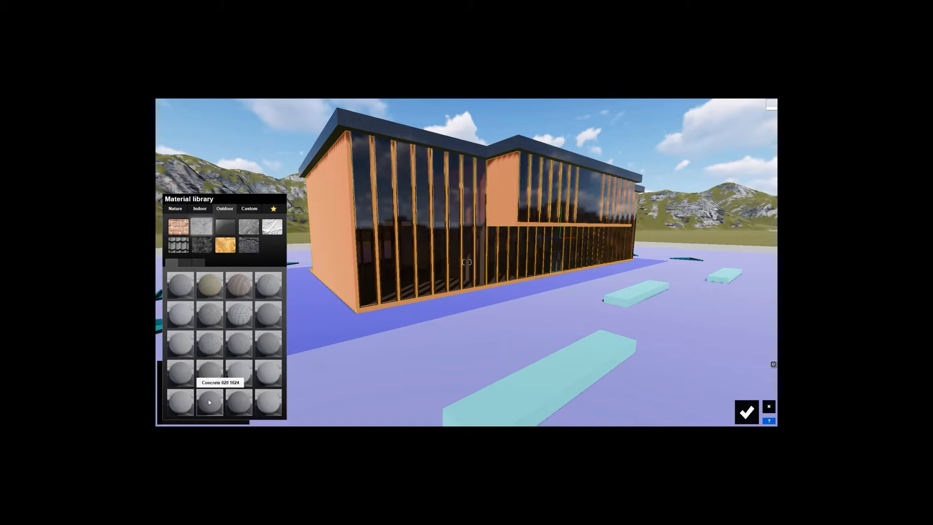
click(268, 403)
Raise the wall concrete's colorization and darken its tint to dark grey.
click(171, 313)
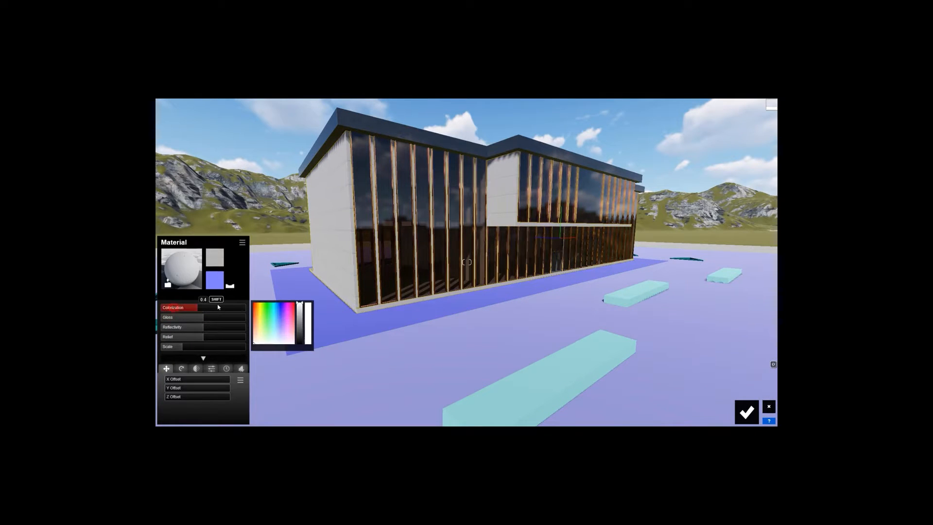
click(305, 306)
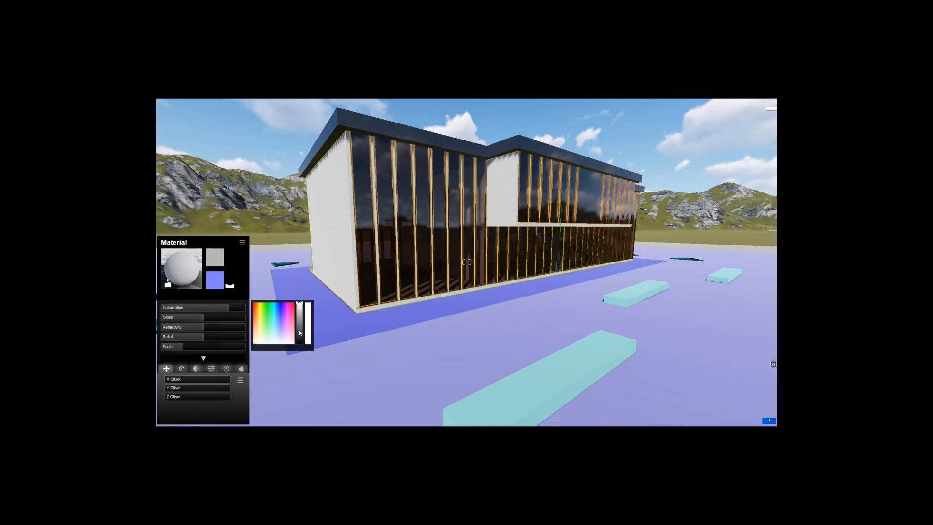
drag(301, 307, 303, 335)
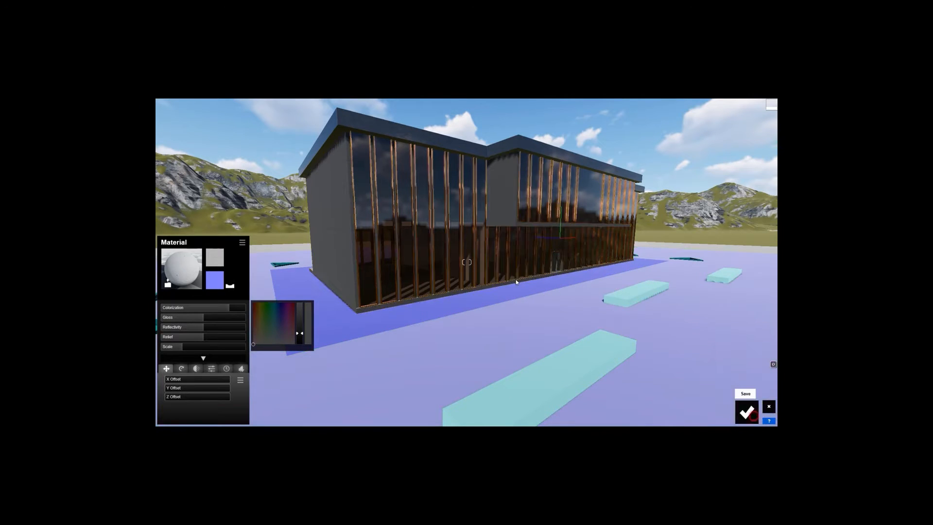
Apply the CityStreet Sidewalk 007 2k outdoor pavement material to the strip around the building.
click(336, 327)
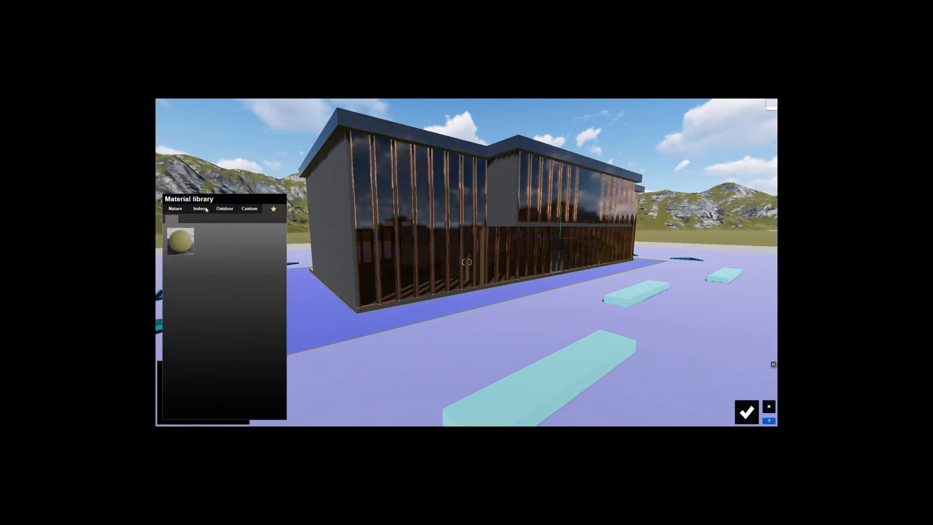
click(224, 210)
click(202, 245)
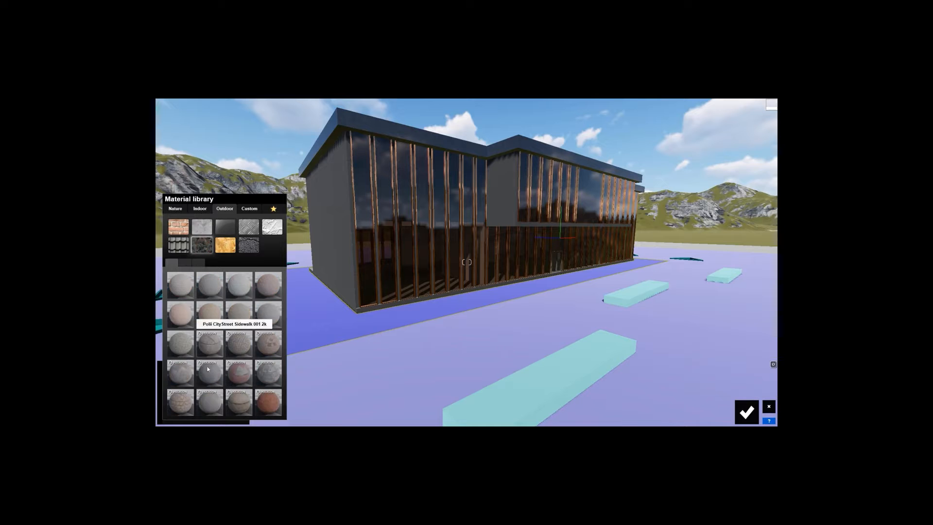
click(239, 374)
mouse_move(319, 273)
right_down()
mouse_move(292, 209)
mouse_move(319, 272)
right_up()
key(w)
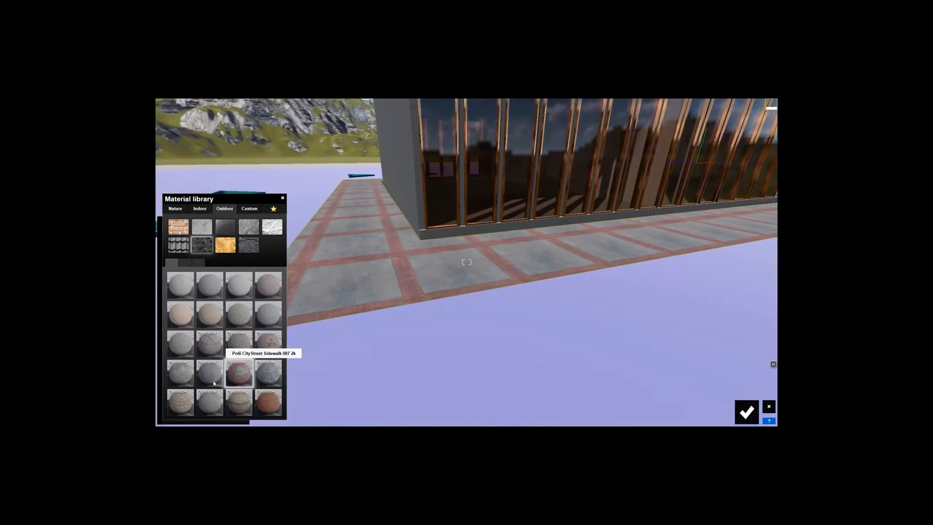
Compare Sidewalk 006 2k and 011 2k on the strip around the building, and save it with CityStreet Sidewalk 011 2k.
click(211, 378)
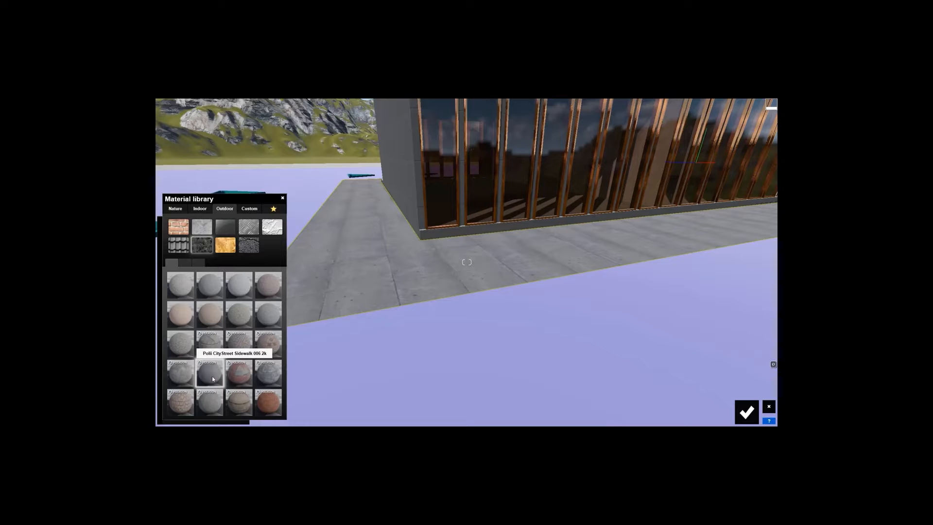
click(212, 411)
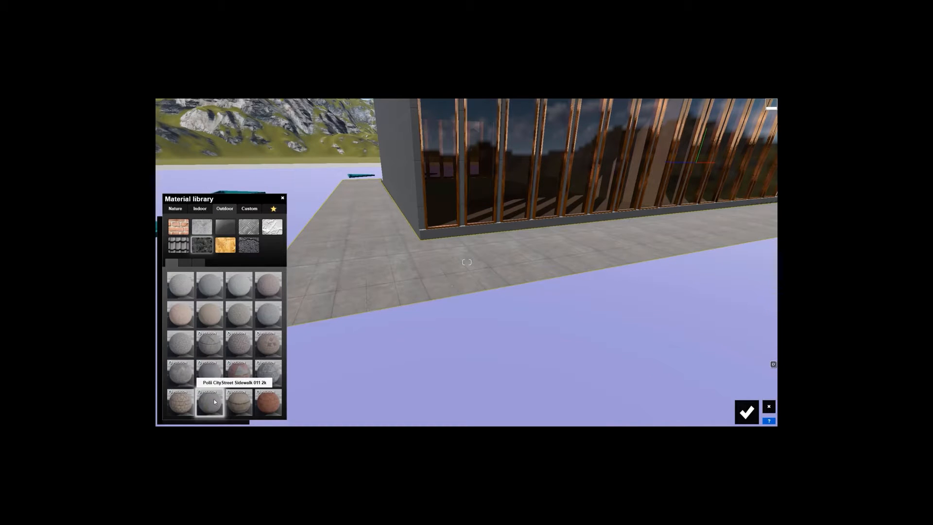
click(210, 381)
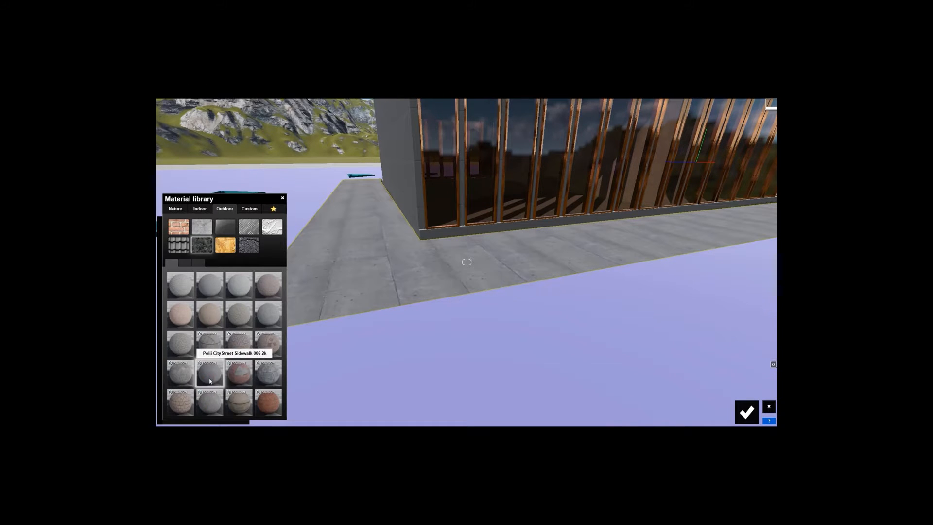
click(210, 406)
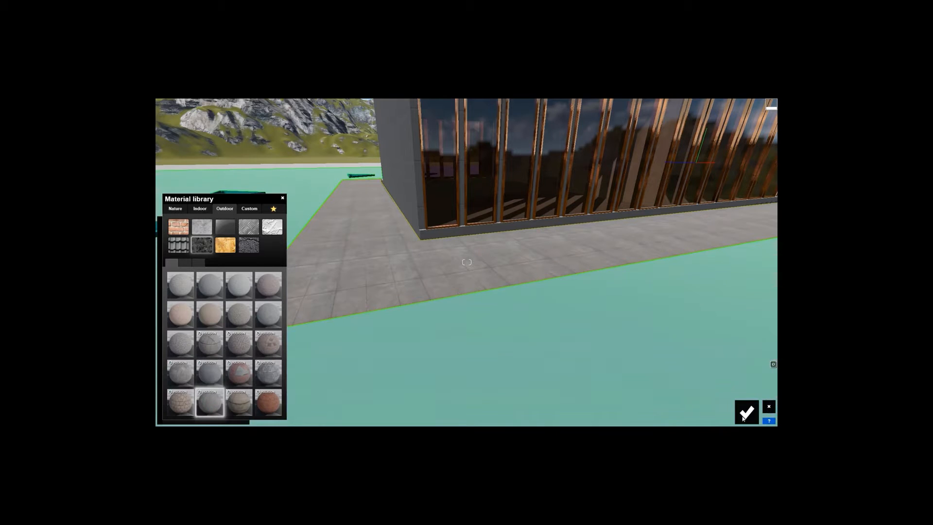
click(750, 417)
Apply the CityStreet Sidewalk 011 2k outdoor pavement material to the large ground surface beyond the strip.
click(462, 350)
click(204, 210)
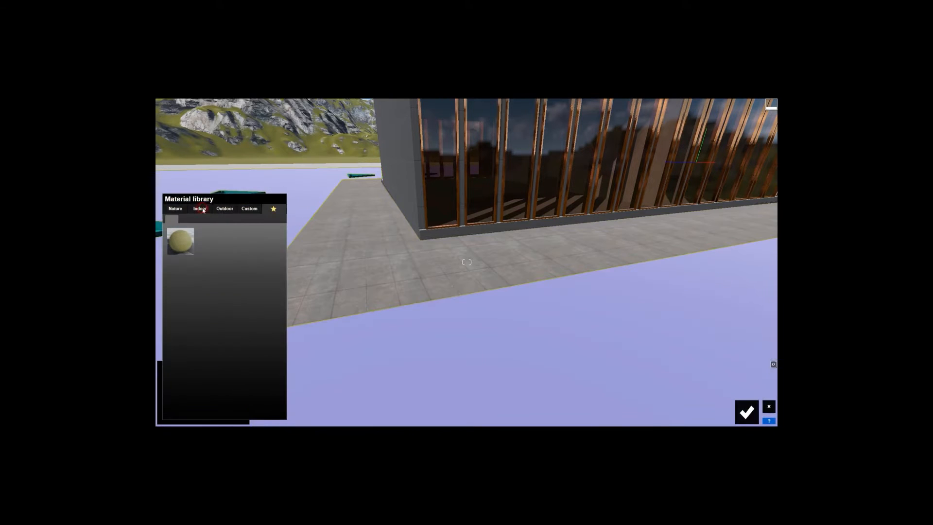
click(219, 210)
click(206, 250)
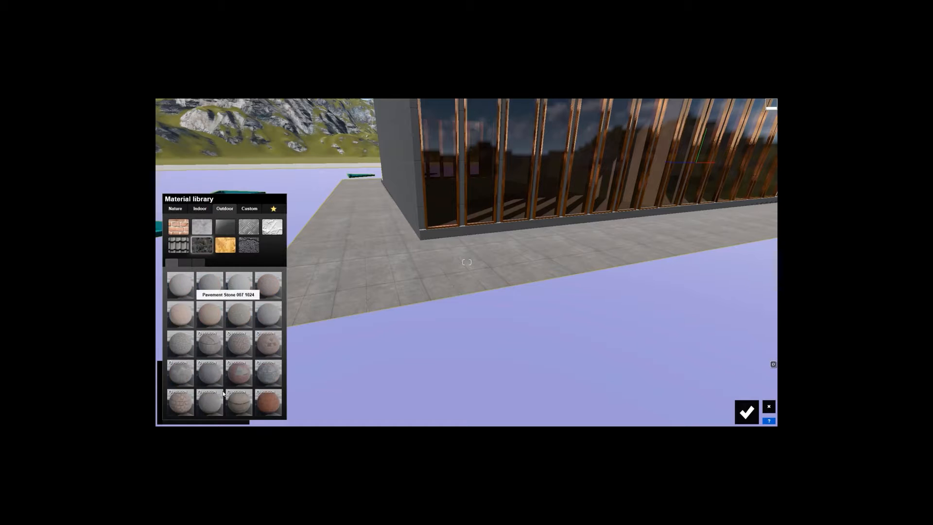
click(214, 405)
Change the large ground surface's material to CityStreet Sidewalk 006 2k and save it.
scroll(500, 270, down, 3)
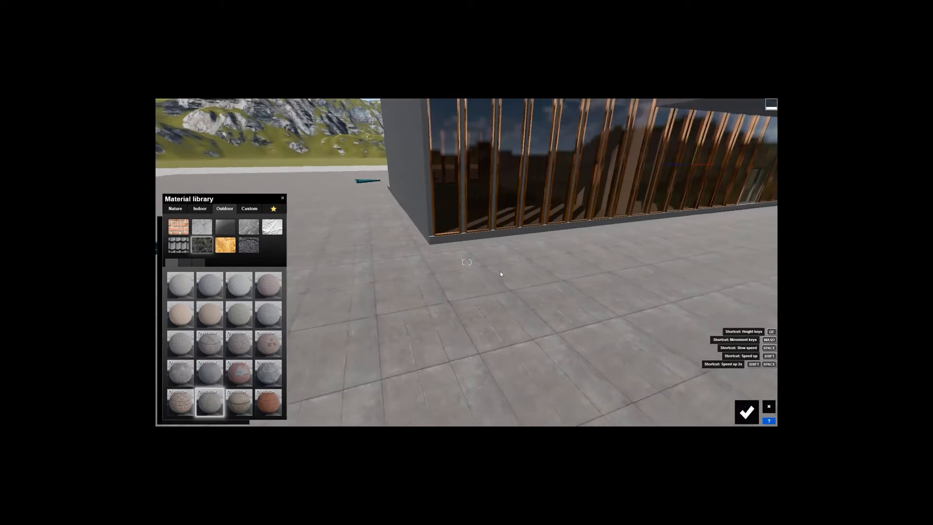
click(460, 335)
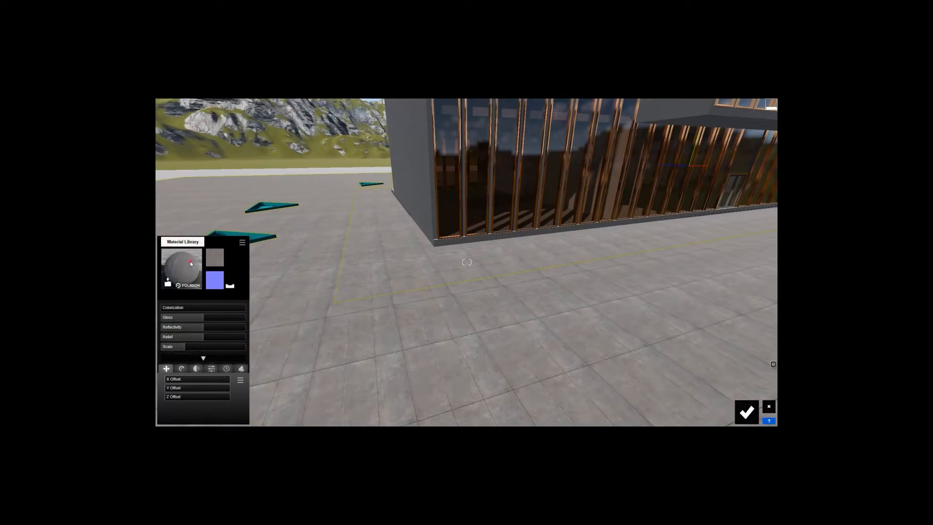
click(181, 268)
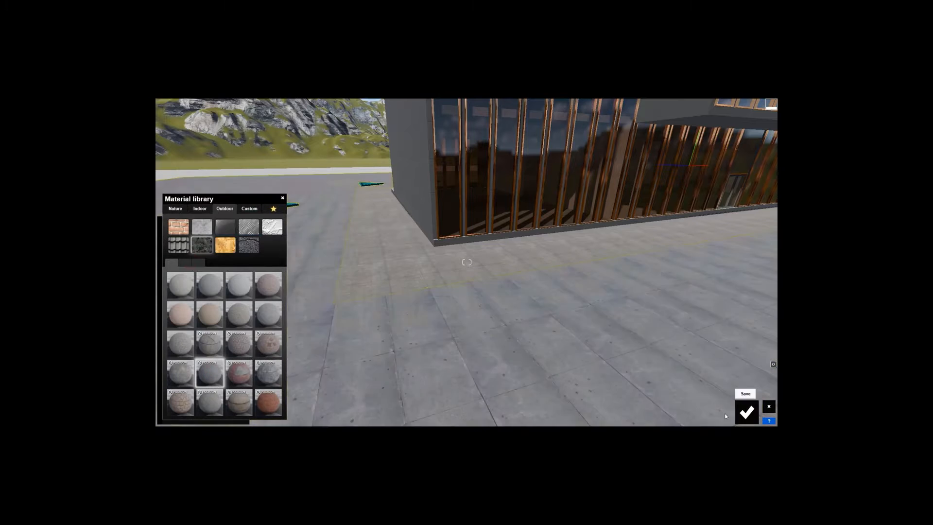
click(747, 412)
Apply a grey-brown indoor wood material to the long benches in front of the building and slightly increase its texture scale.
scroll(550, 210, down, 3)
right_drag(550, 210, 646, 189)
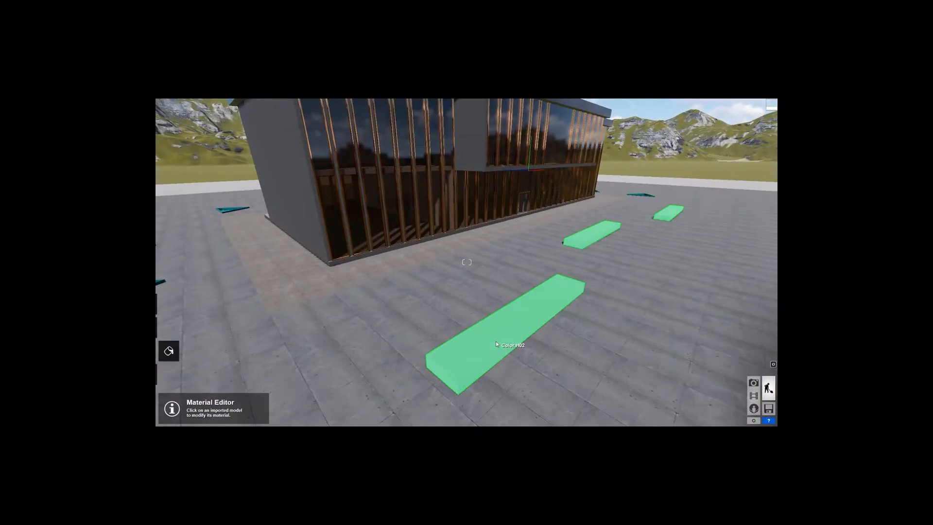
click(496, 341)
click(199, 209)
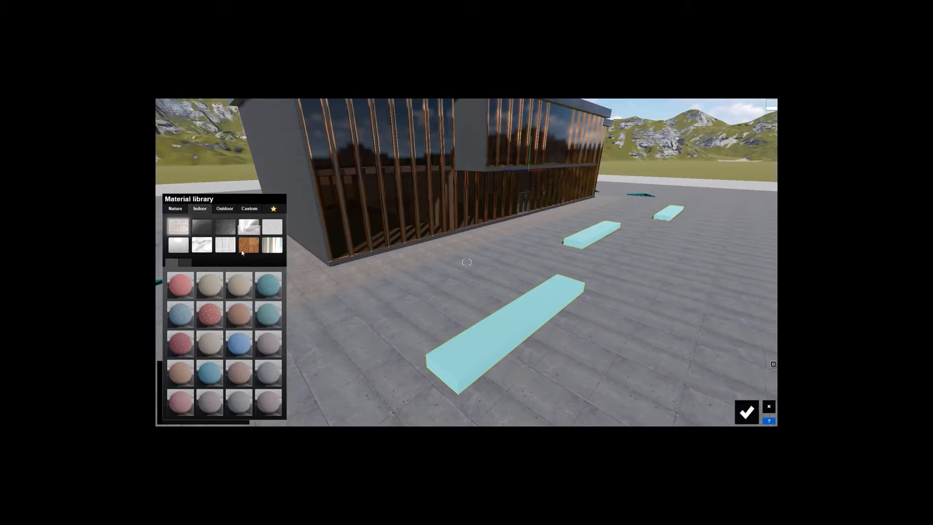
click(245, 245)
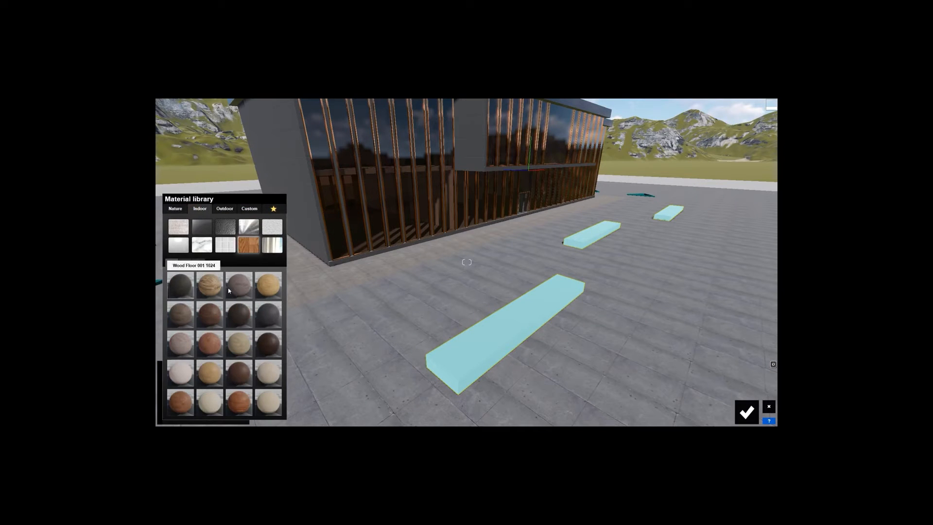
click(243, 287)
mouse_move(459, 264)
right_down()
mouse_move(462, 291)
mouse_move(452, 296)
mouse_move(467, 301)
mouse_move(460, 305)
right_up()
click(242, 290)
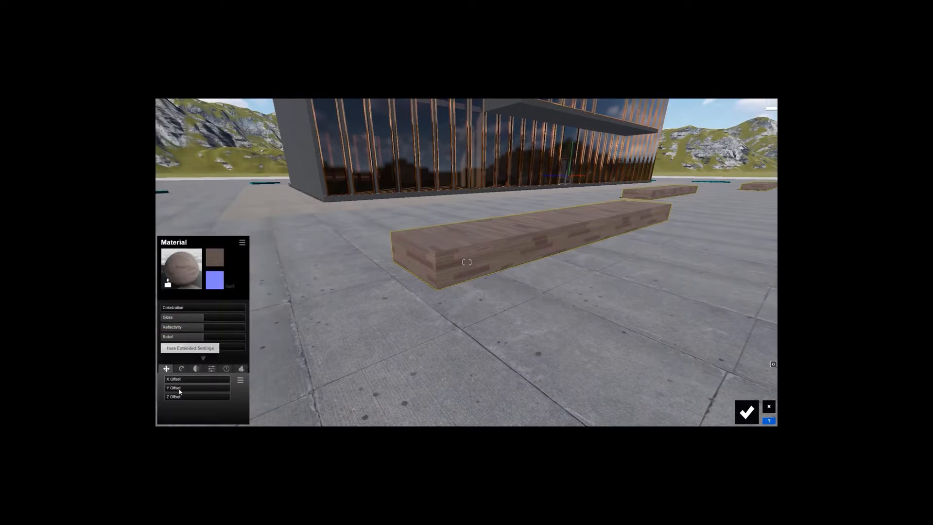
drag(188, 348, 191, 348)
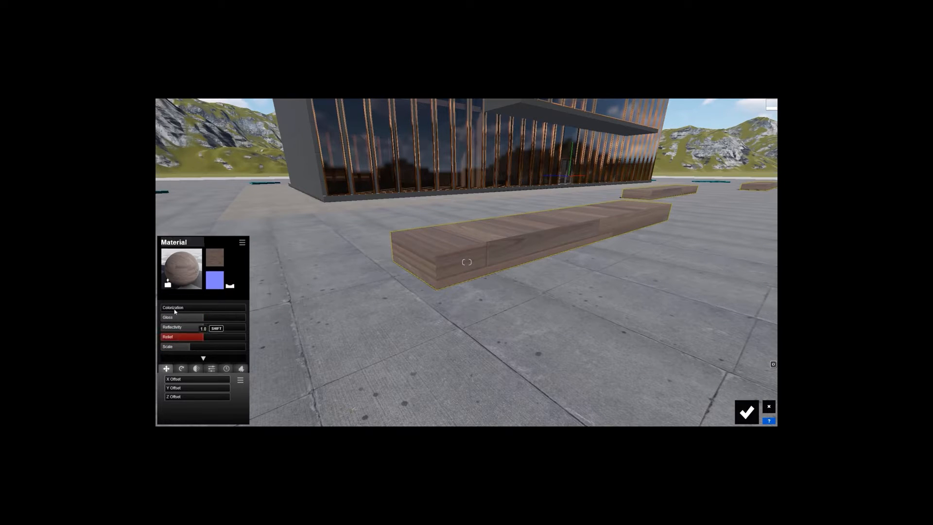
Colorize the benches' wood material with a slightly darkened orange tint and save it.
click(215, 307)
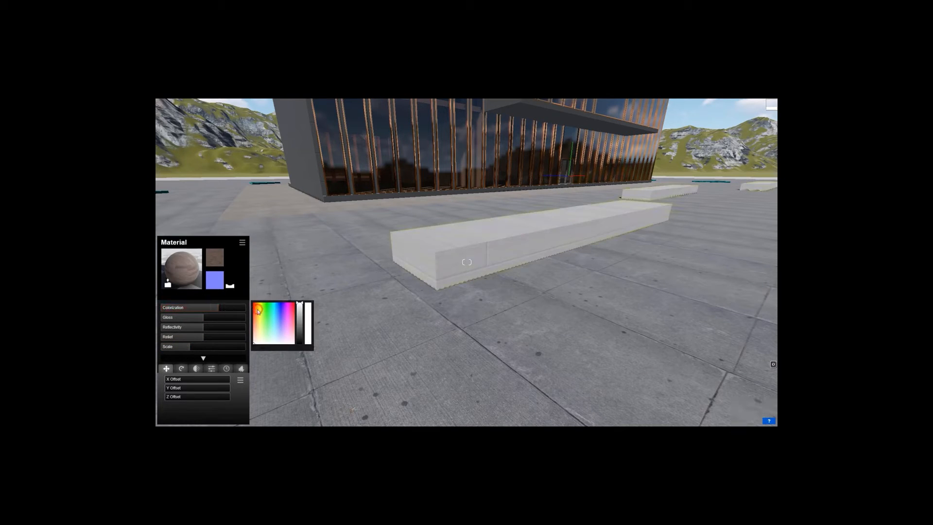
click(259, 311)
click(302, 313)
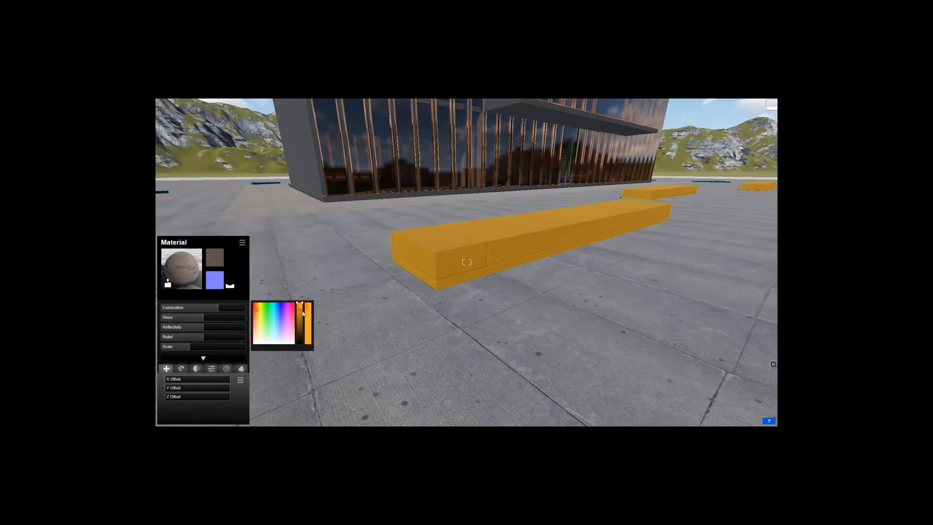
click(258, 315)
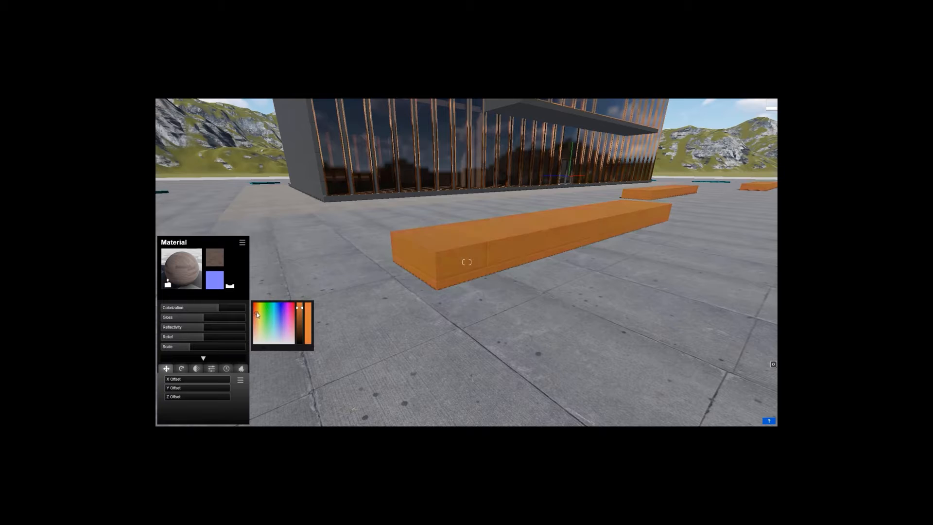
click(256, 312)
click(258, 316)
click(258, 316)
click(746, 413)
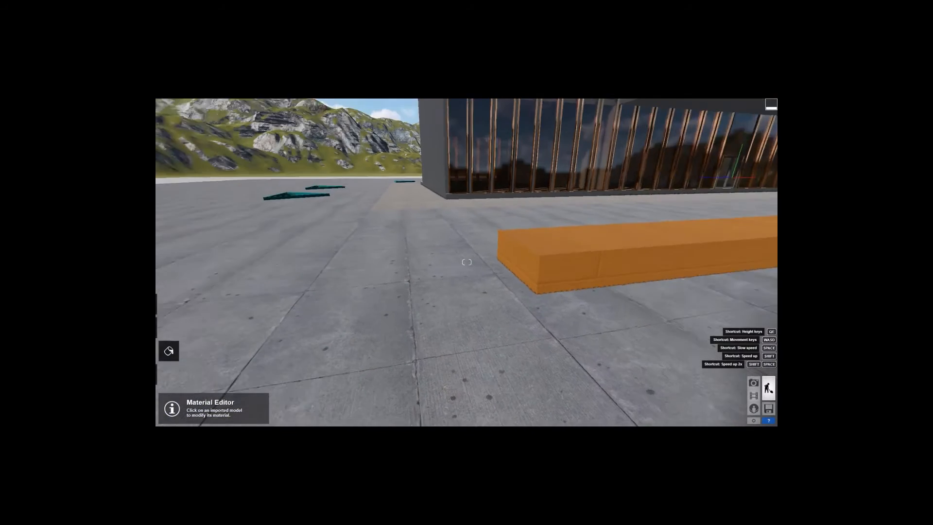
Assign the custom Landscape material to the surface inside the triangular planters and save it.
key(w)
right_drag(467, 262, 298, 242)
key(s)
click(297, 242)
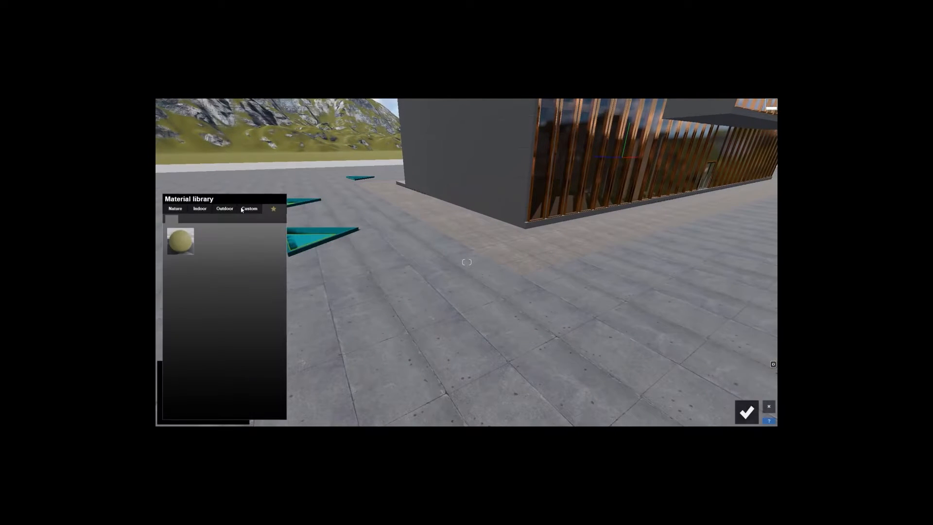
click(175, 210)
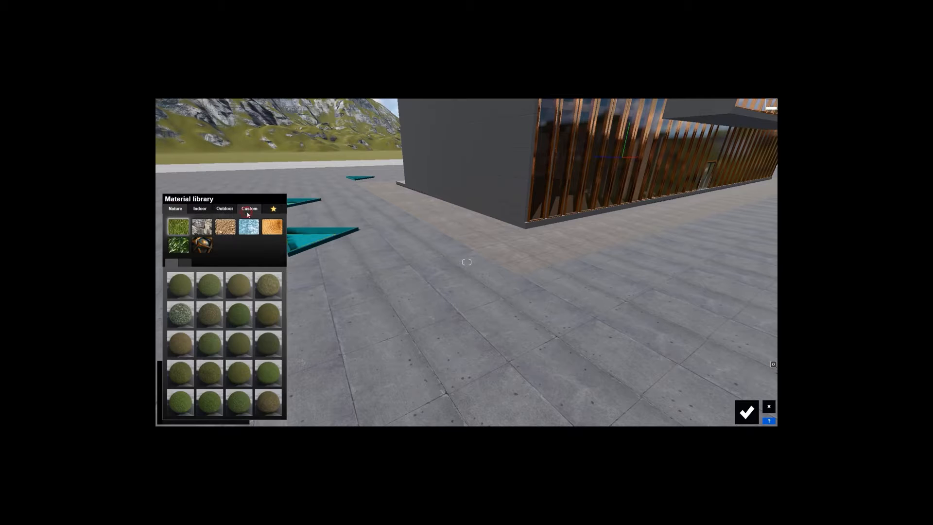
click(248, 212)
click(210, 261)
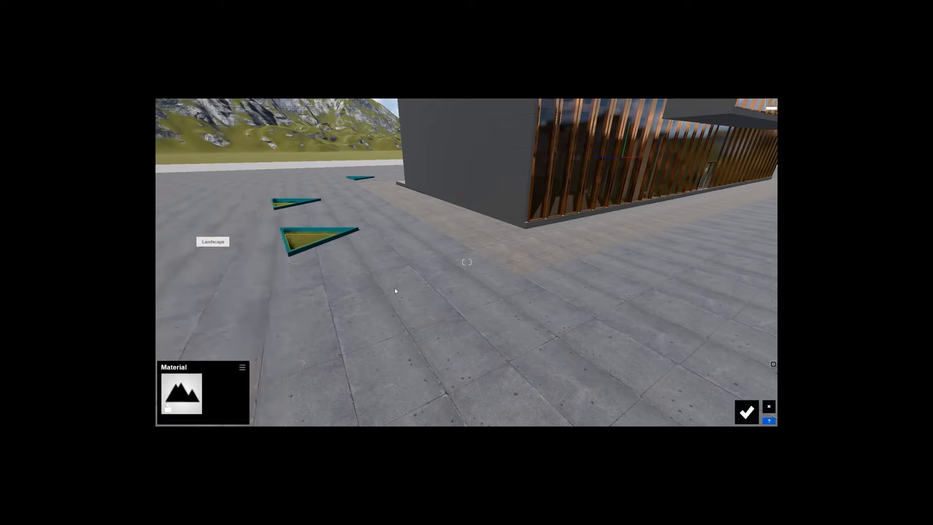
click(745, 413)
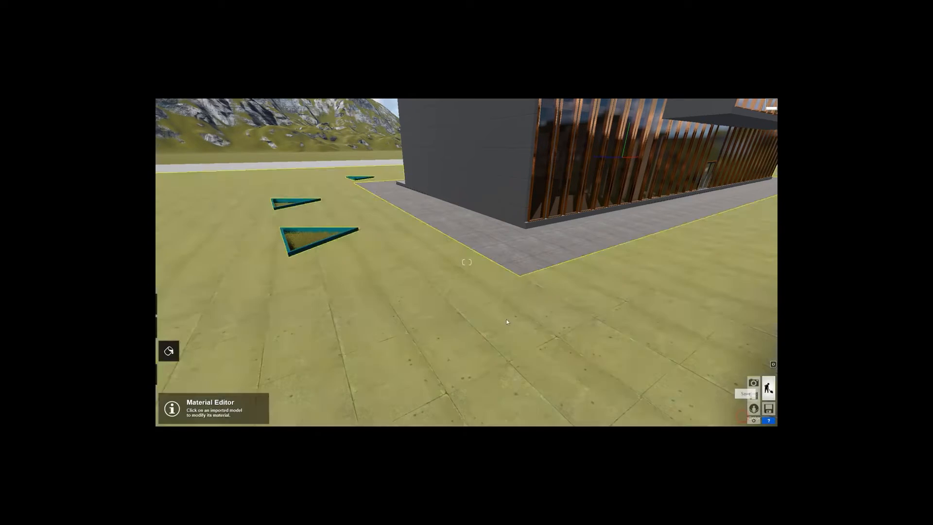
Apply the grey-brown indoor wood material to the triangular planter frames, colorize it orange and save it.
click(354, 232)
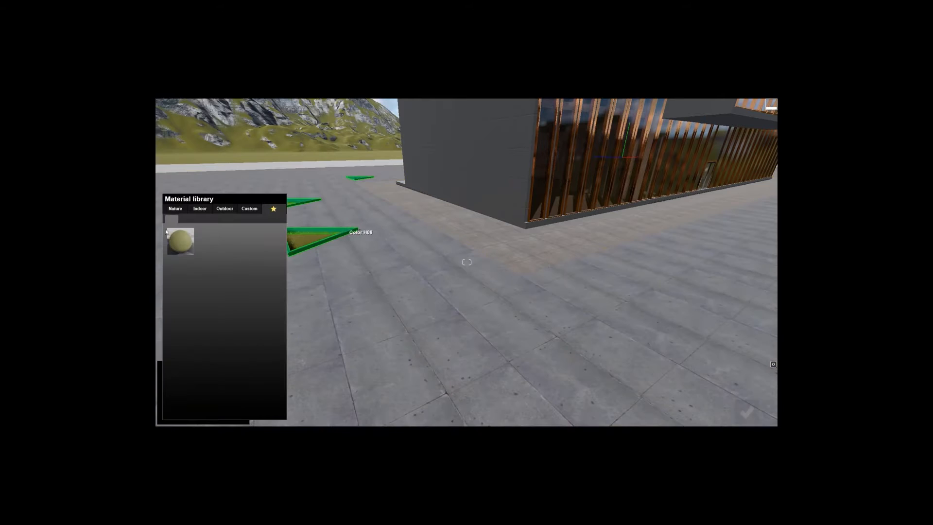
click(201, 209)
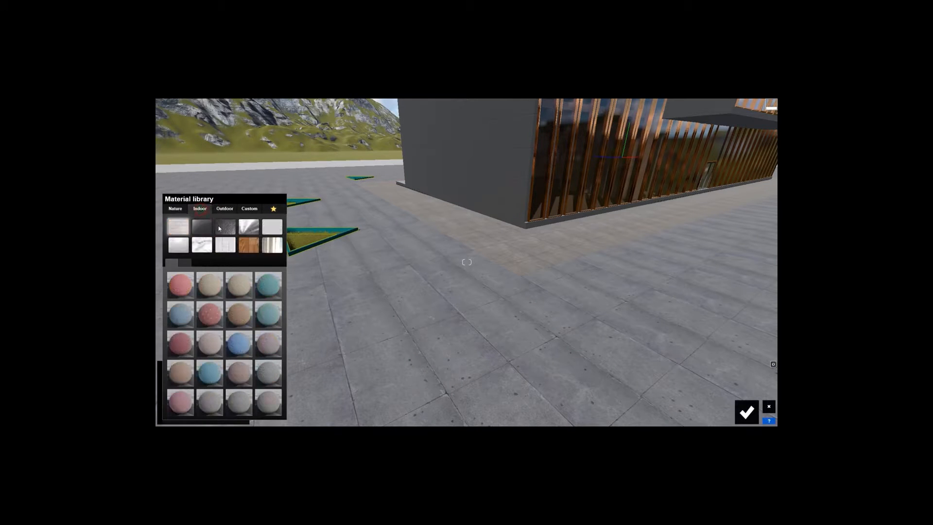
click(250, 244)
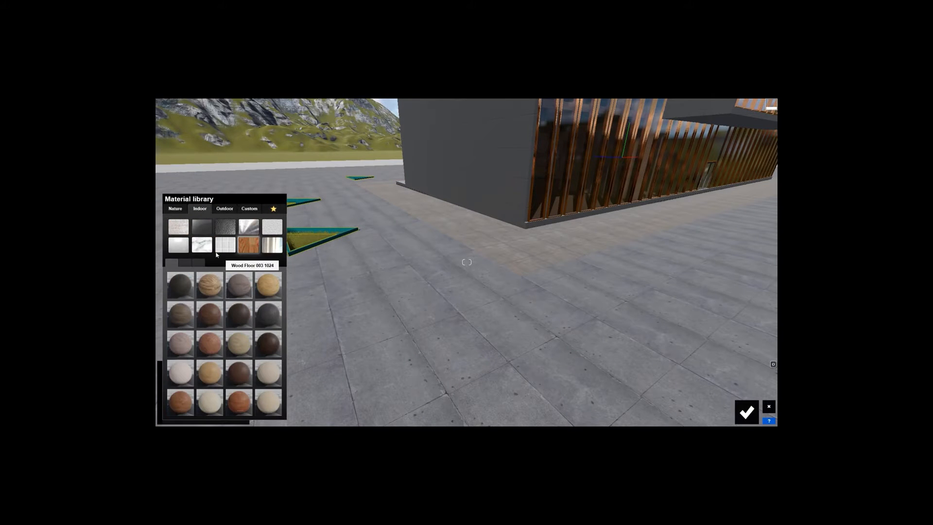
click(239, 286)
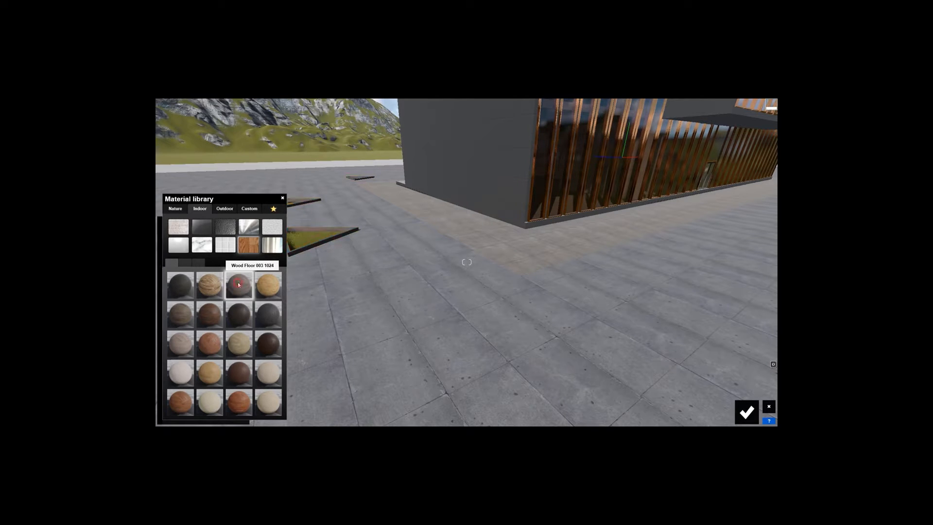
click(234, 310)
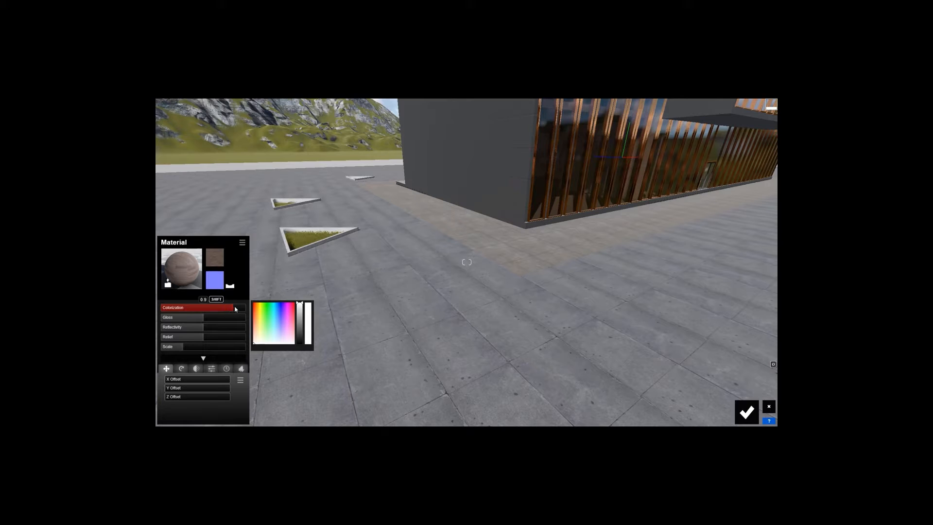
click(257, 310)
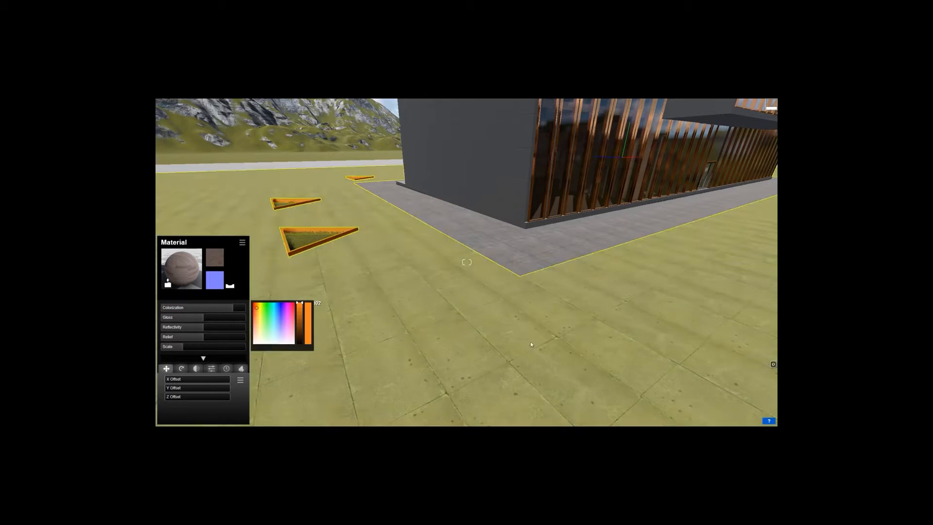
click(746, 412)
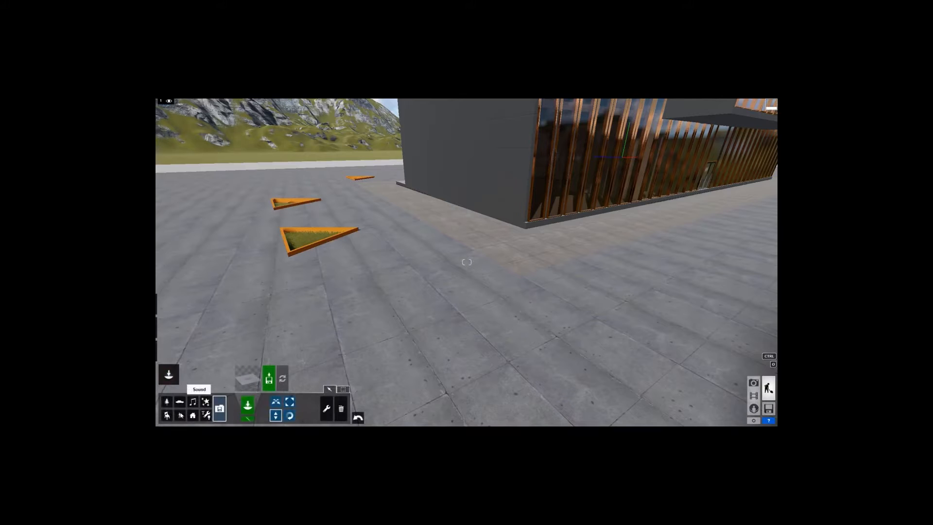
Choose the red-leaved Camphor Laurel tree from the nature library and place it in two of the triangular planters.
click(168, 405)
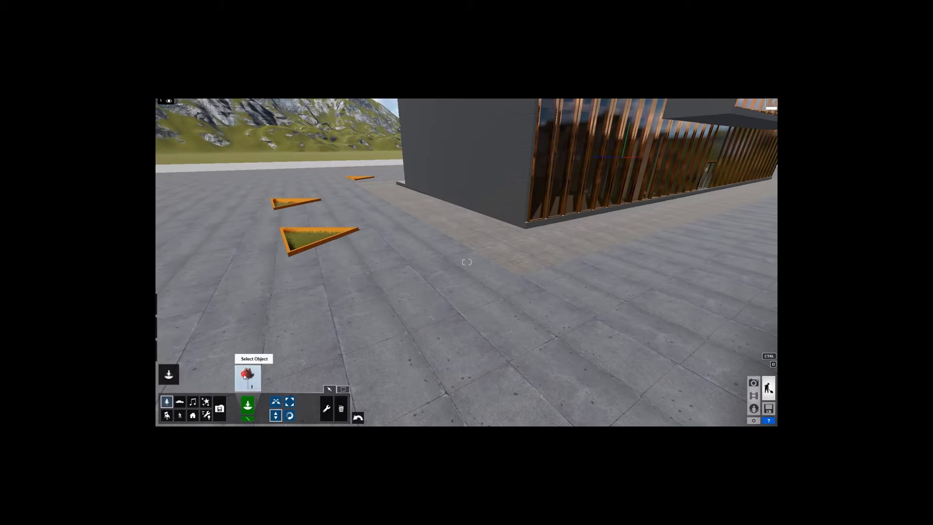
click(246, 377)
click(321, 164)
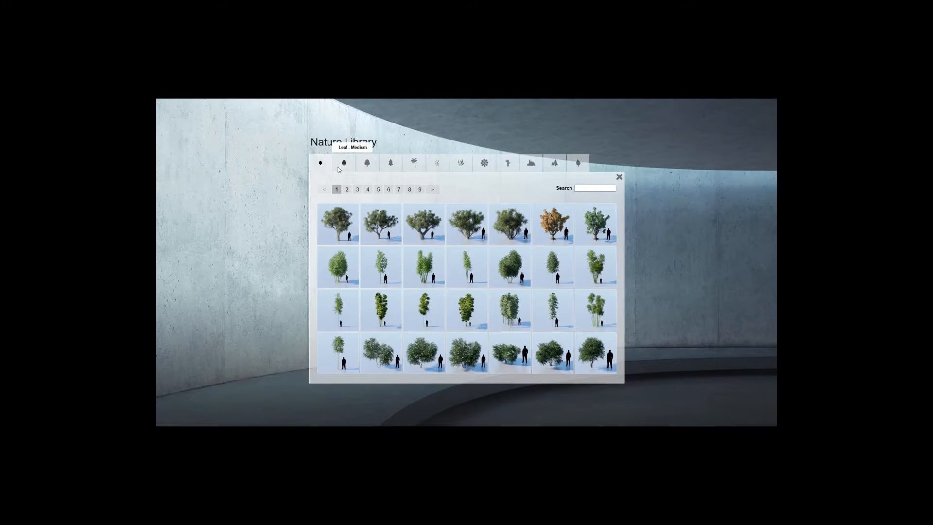
click(338, 168)
click(348, 189)
click(336, 190)
click(459, 368)
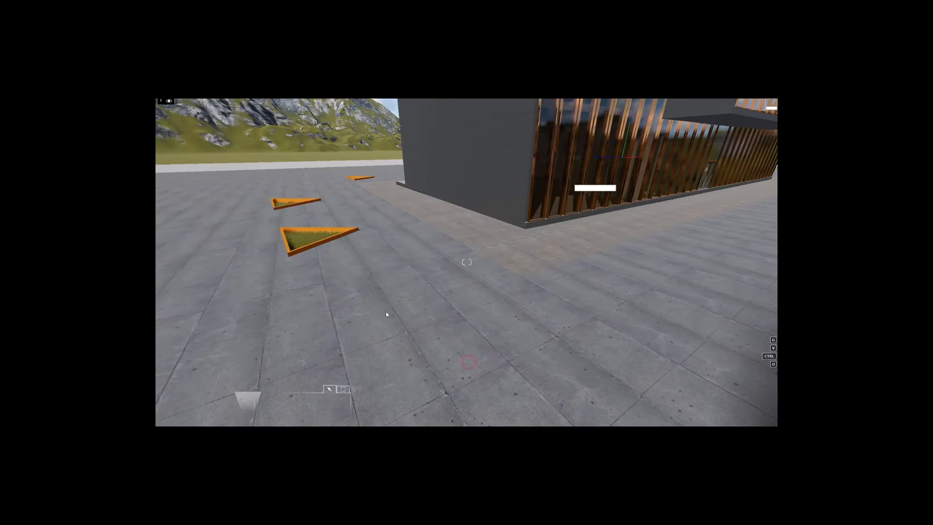
click(307, 237)
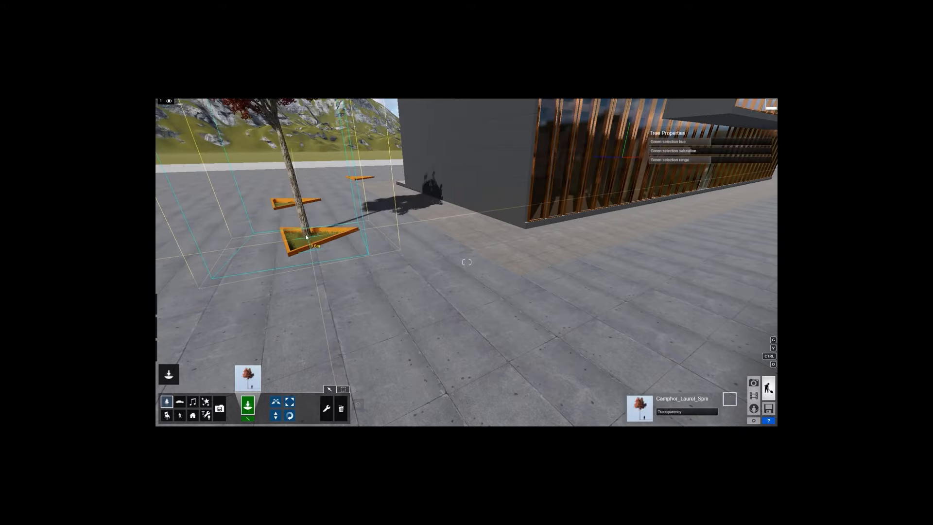
click(285, 208)
Plant the same red tree in the row of three empty planters beside the building.
right_drag(284, 207, 277, 243)
key(w)
key(w)
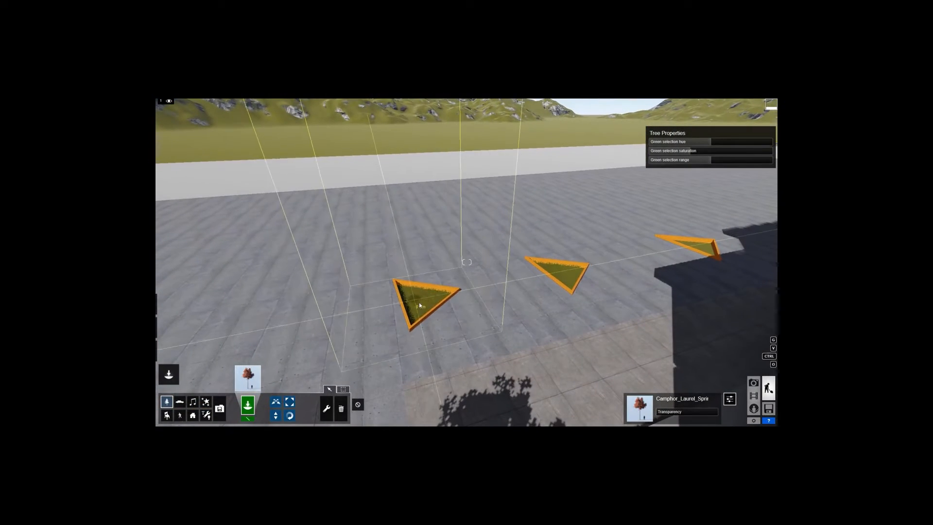
click(422, 302)
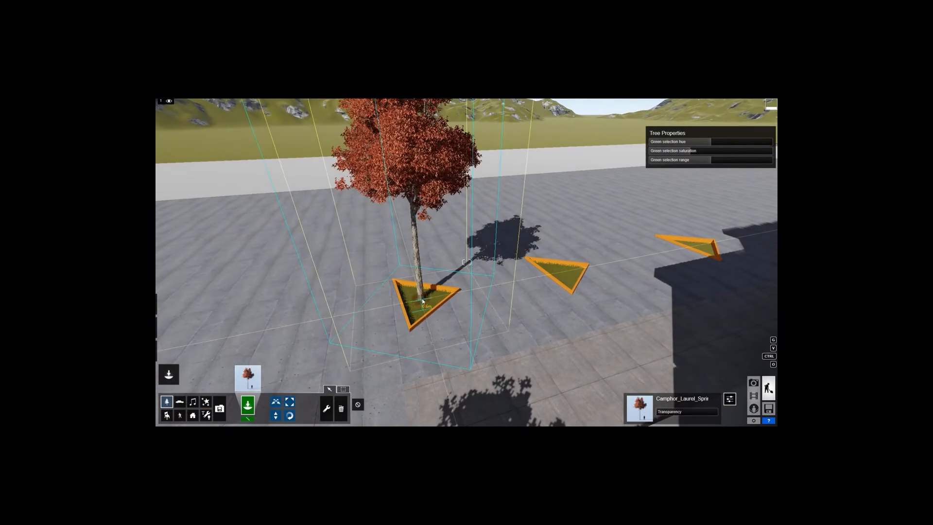
click(566, 278)
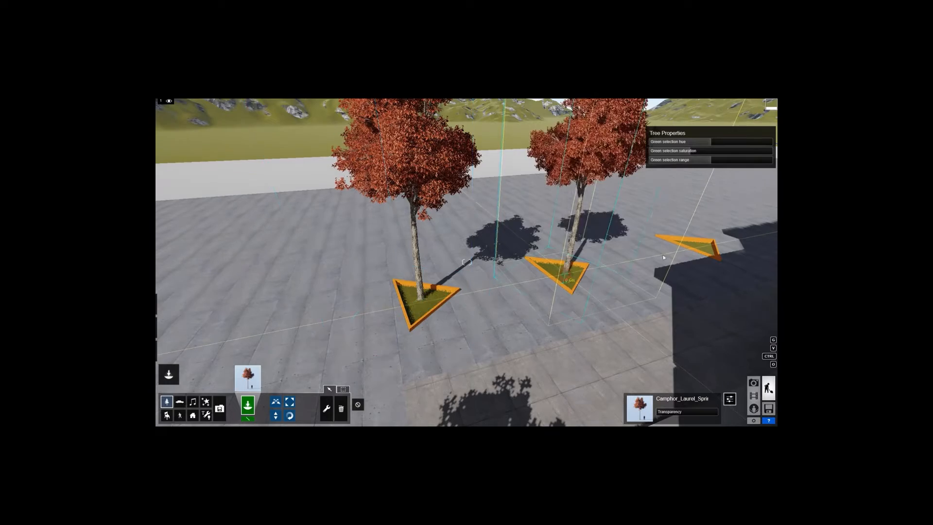
click(703, 249)
Plant the red tree in the two front planters on the opposite side of the building.
key(s)
right_drag(593, 203, 680, 238)
key(e)
right_drag(466, 263, 455, 289)
key(q)
key(s)
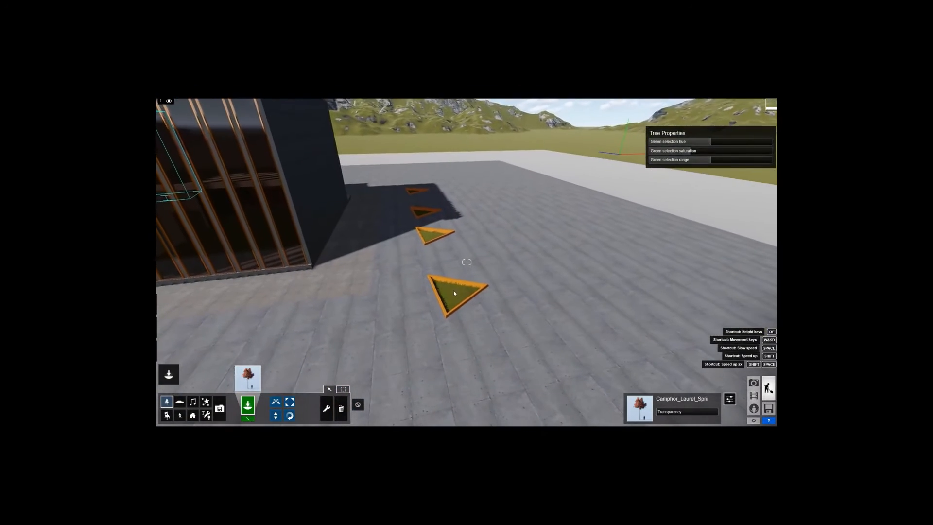
click(455, 298)
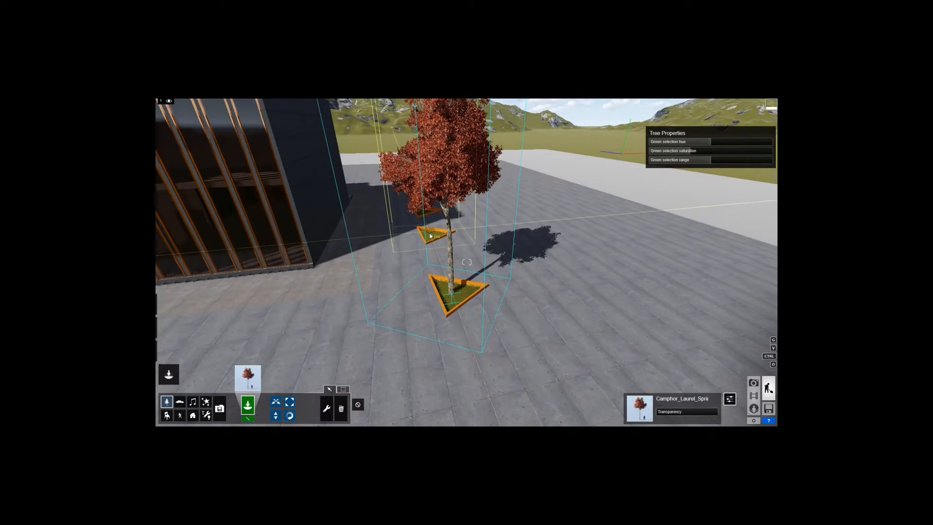
click(432, 234)
Plant the red tree in the two remaining shaded planters at the far end of that row.
key(d)
mouse_move(432, 234)
right_down()
mouse_move(408, 209)
mouse_move(432, 180)
mouse_move(429, 237)
right_up()
key(w)
key(s)
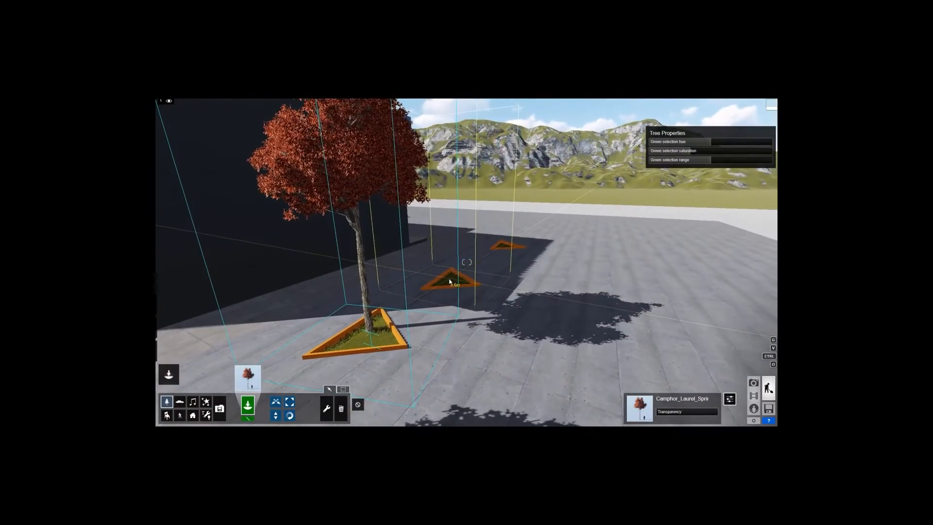
click(450, 281)
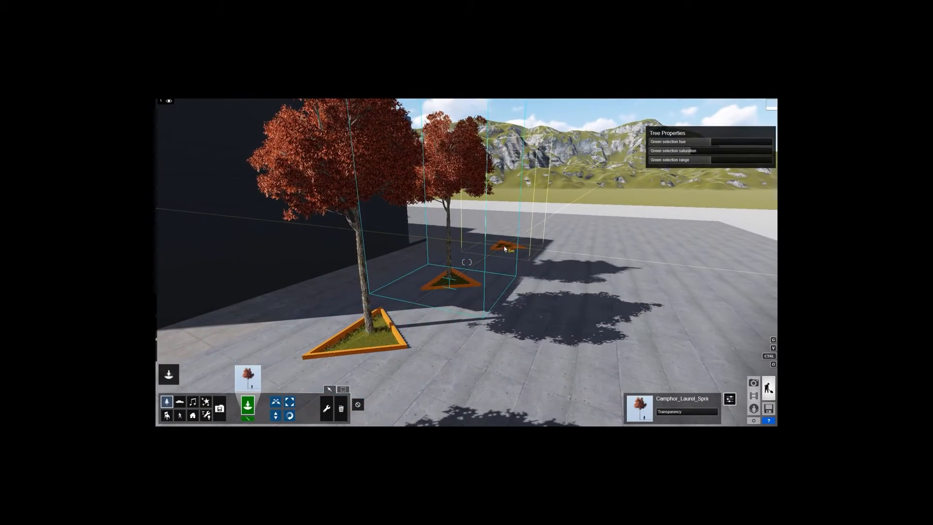
click(504, 249)
Place two green-corniced red brick apartment blocks from the outdoor library end to end along the paving edge behind the main building.
key(s)
right_drag(505, 248, 369, 245)
right_drag(467, 262, 505, 272)
key(w)
key(s)
key(q)
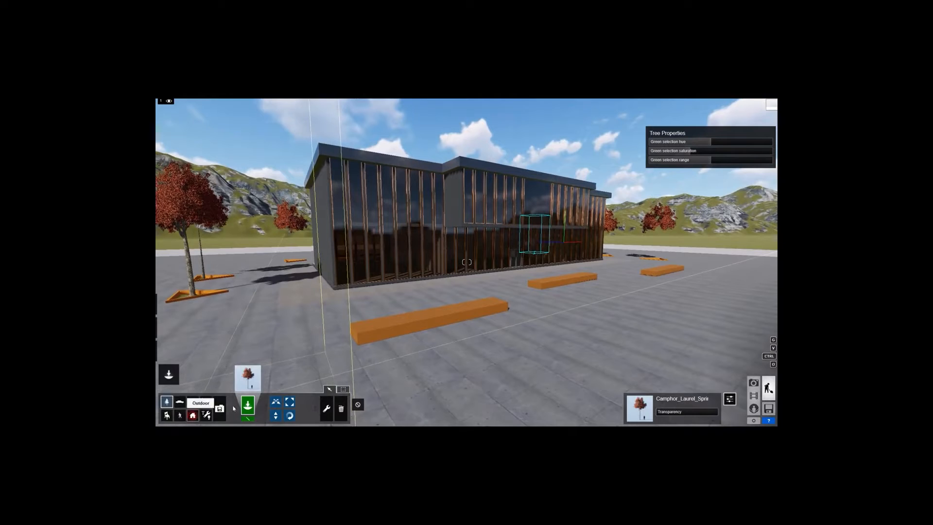
click(193, 415)
click(247, 380)
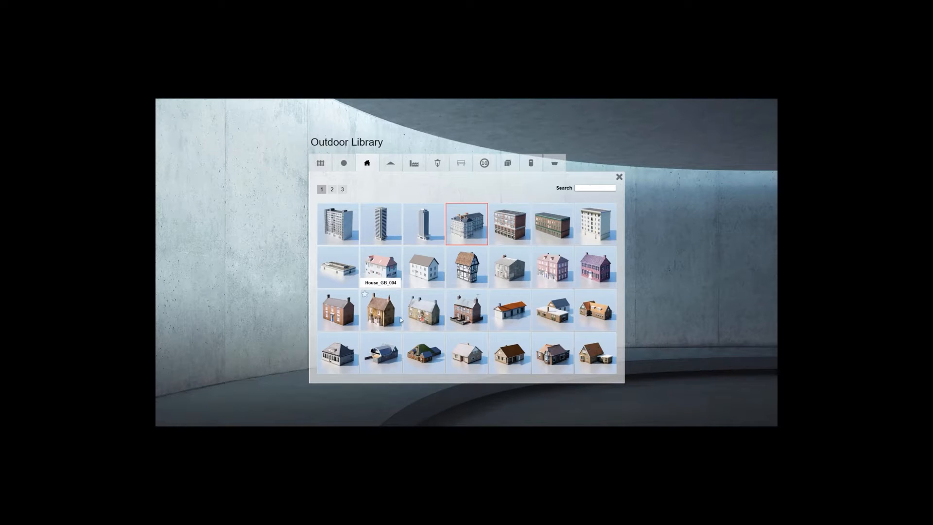
click(554, 225)
right_drag(434, 258, 335, 308)
key(w)
key(s)
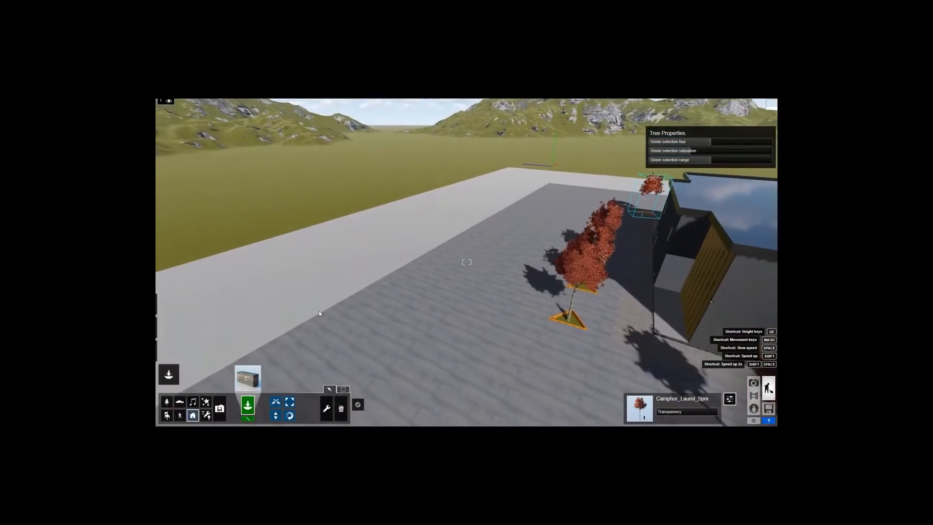
click(404, 273)
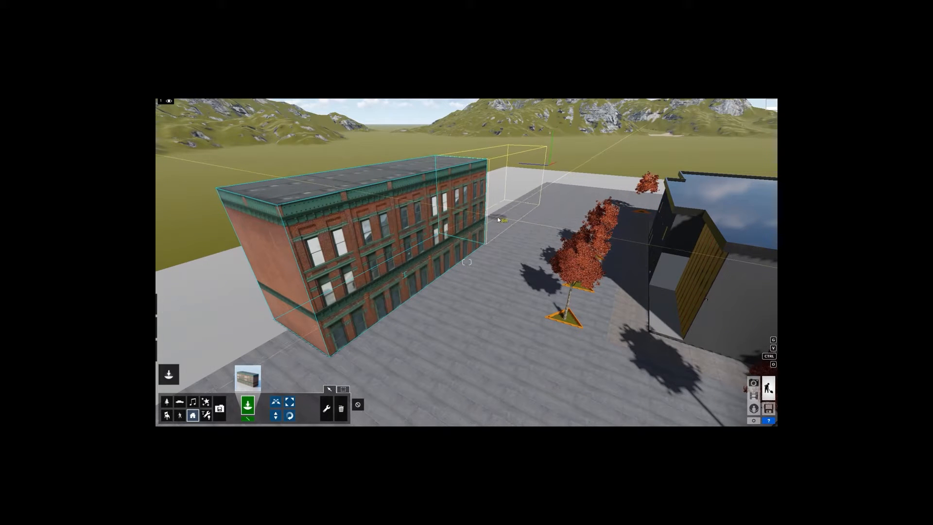
click(496, 220)
Place the cream apartment building with dormers and chimneys at the paving edge, opposite the row of red trees.
key(s)
right_drag(497, 220, 681, 185)
key(w)
right_drag(467, 262, 427, 320)
key(s)
key(w)
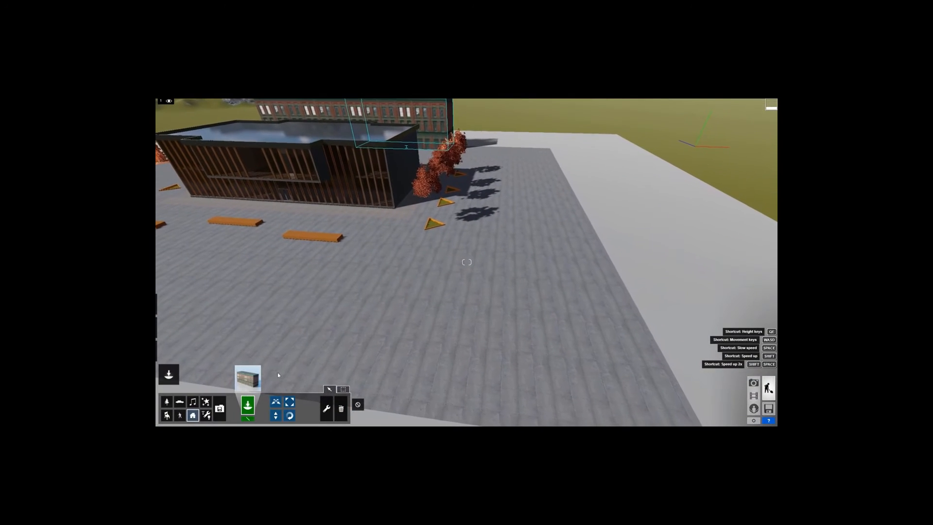
click(248, 378)
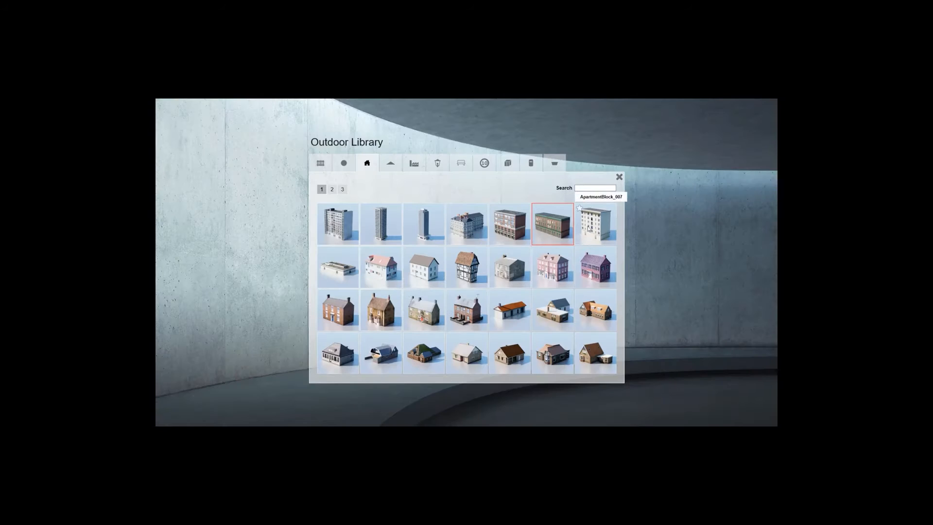
click(467, 226)
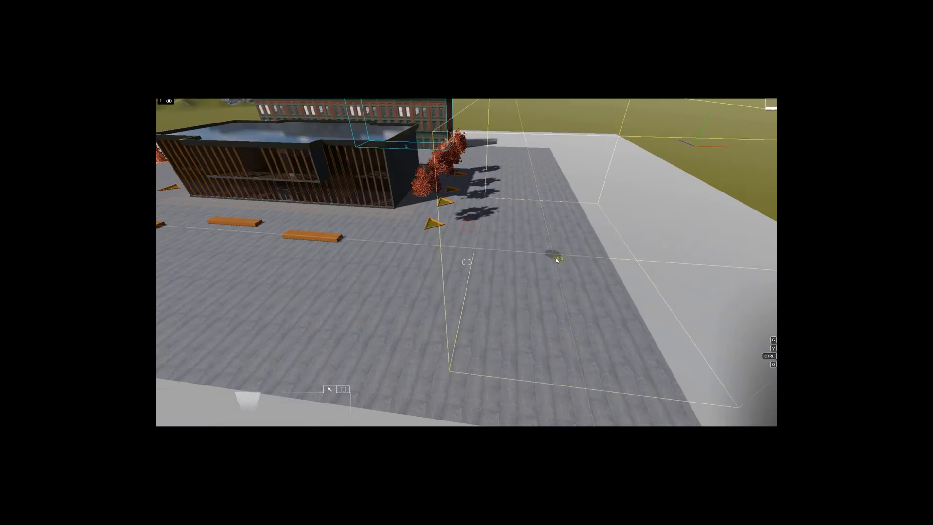
click(597, 211)
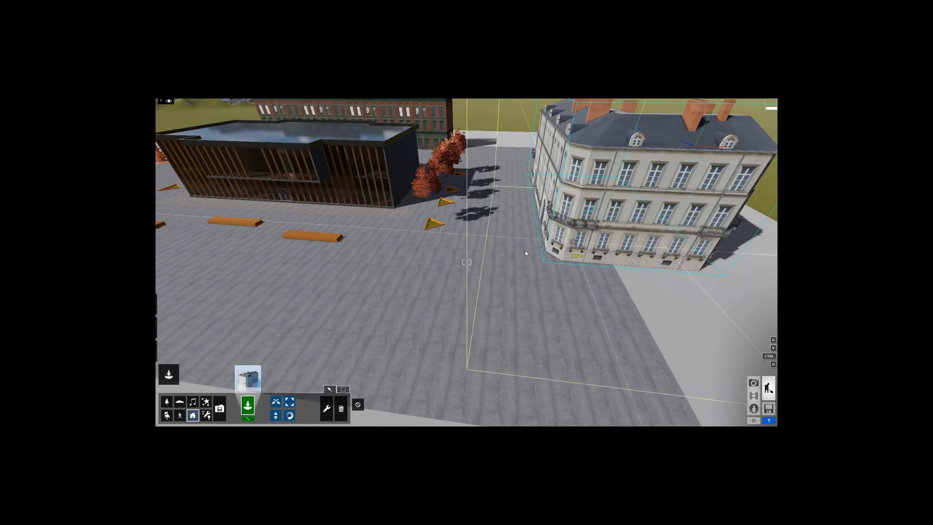
Place two Car_013 vehicles one behind the other between the row of trees and the cream apartment building.
click(180, 402)
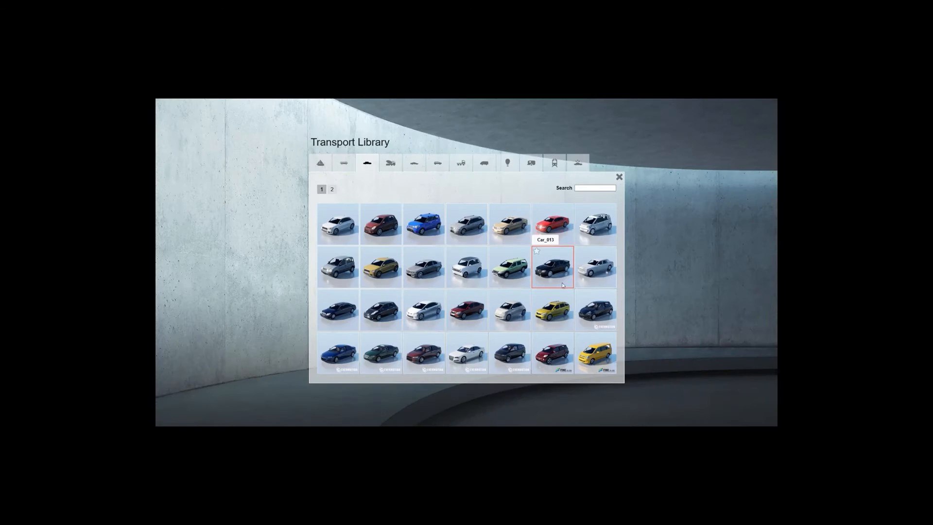
click(562, 282)
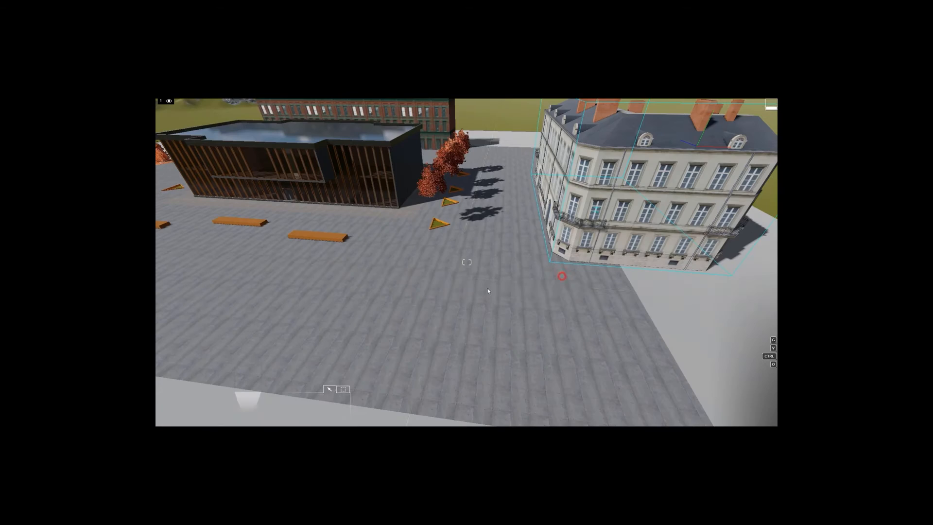
click(484, 230)
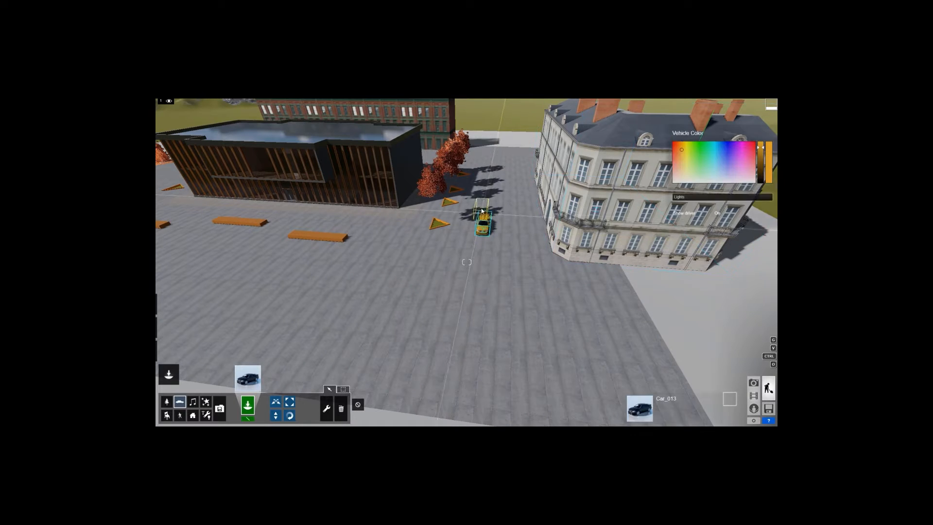
scroll(486, 226, up, 3)
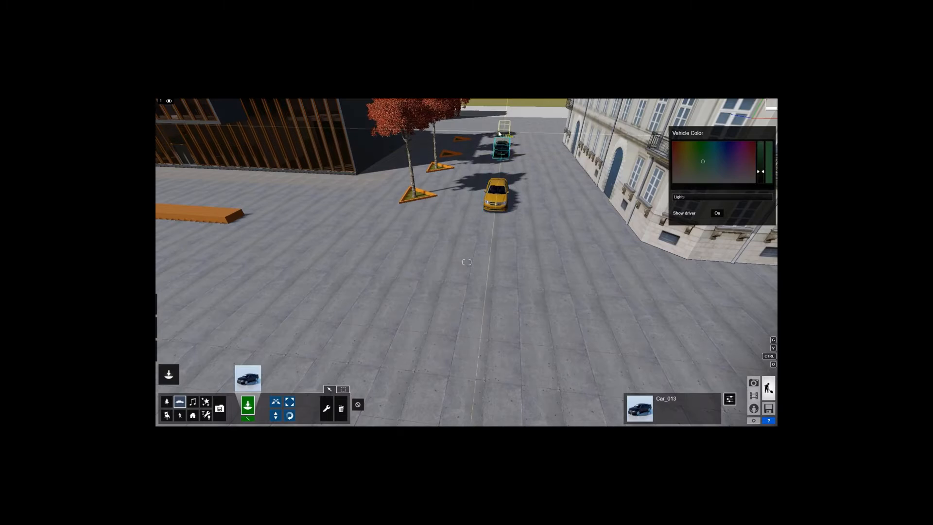
Place another Car_013 on the paving in front of the red brick apartment blocks.
key(w)
right_drag(430, 185, 479, 266)
key(w)
key(w)
key(s)
key(a)
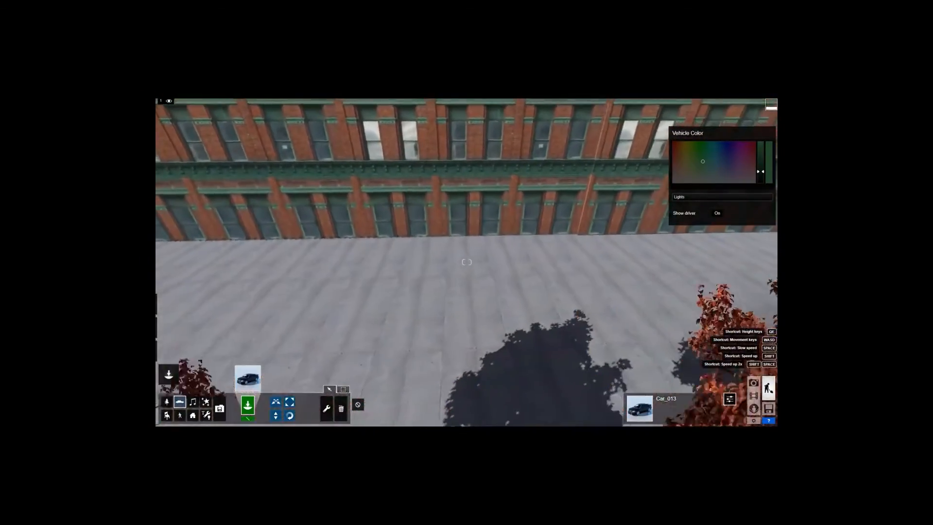
key(d)
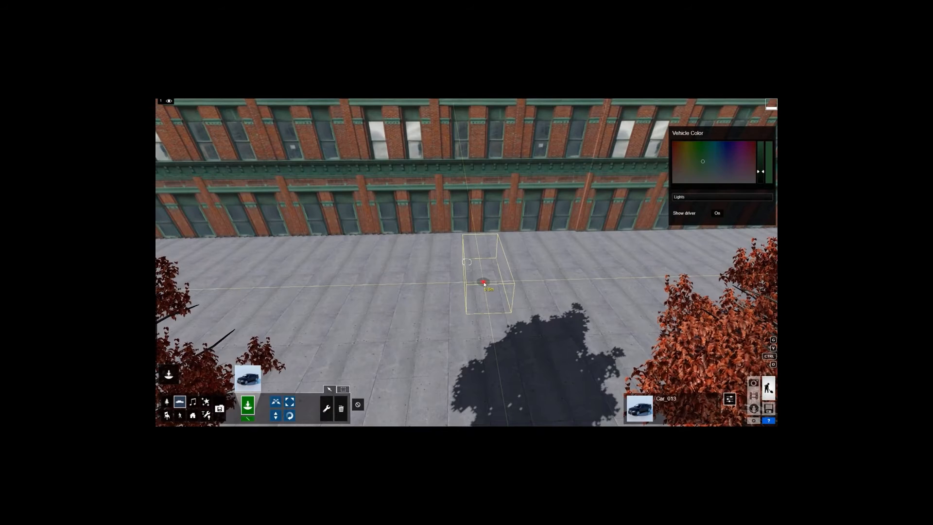
click(484, 284)
Rotate the new car parallel to the brick facade and copy it sideways along the street.
click(290, 416)
drag(482, 284, 434, 285)
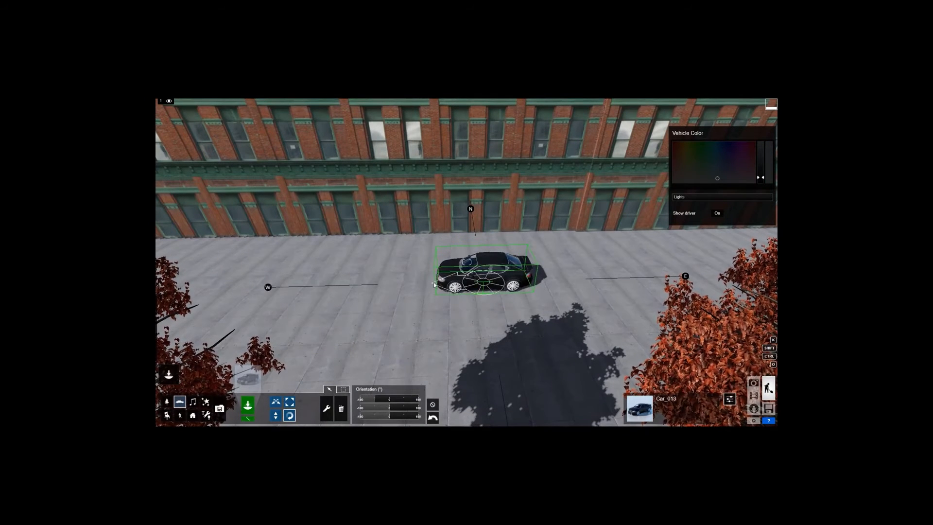
click(275, 402)
alt+drag(483, 286, 716, 269)
Frame the main building's front facade and benches at eye level and switch to Photo mode.
key(s)
right_drag(551, 267, 753, 311)
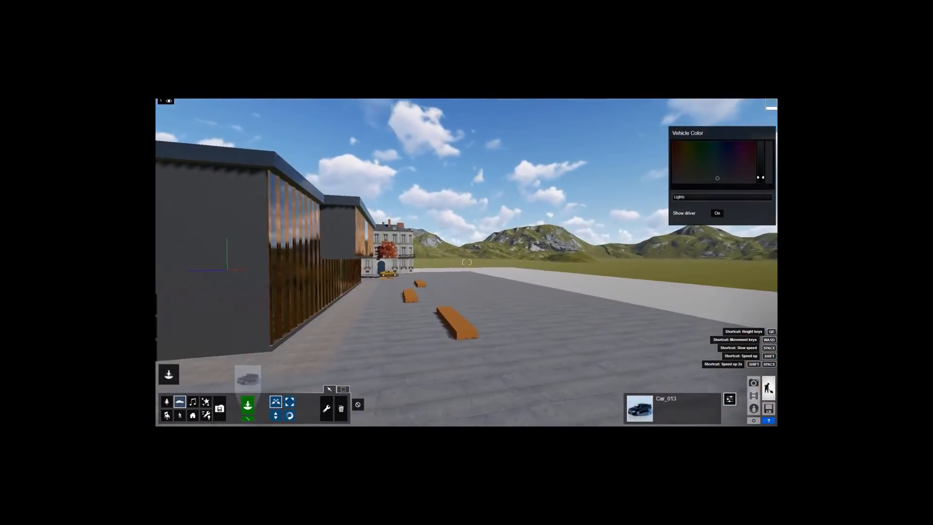
click(754, 384)
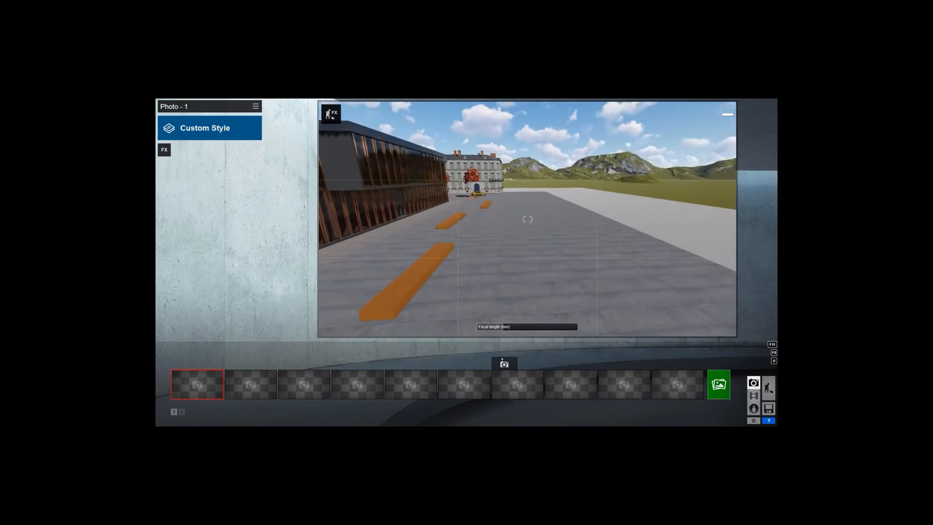
Frame a two-point corner view of the building with the orange bench in the foreground and store it as the first photo.
key(e)
right_drag(527, 219, 462, 196)
key(w)
key(s)
key(w)
key(d)
key(w)
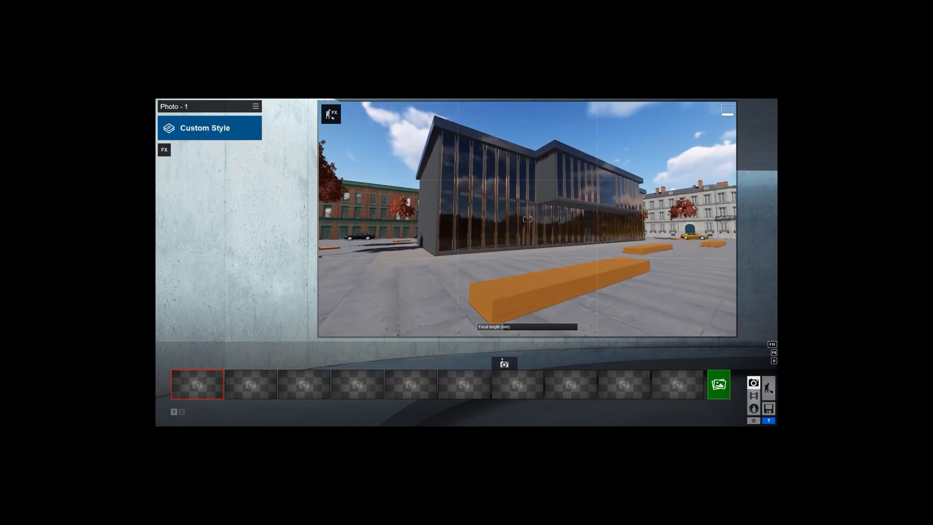
key(q)
mouse_move(528, 219)
right_down()
mouse_move(520, 231)
mouse_move(530, 223)
right_up()
key(e)
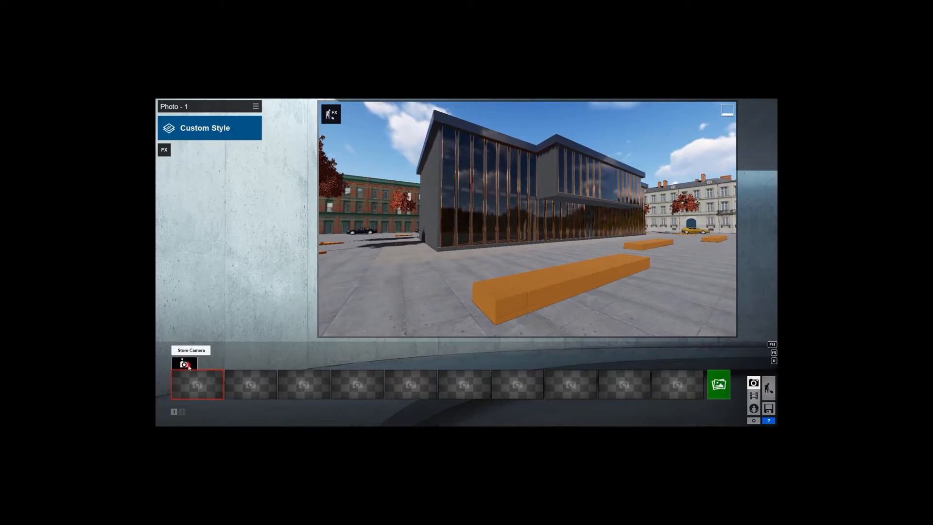
click(185, 364)
Return to Build mode and place the Girl_Caucasian_002 character with balloons on the paving before the glazed facade.
click(769, 388)
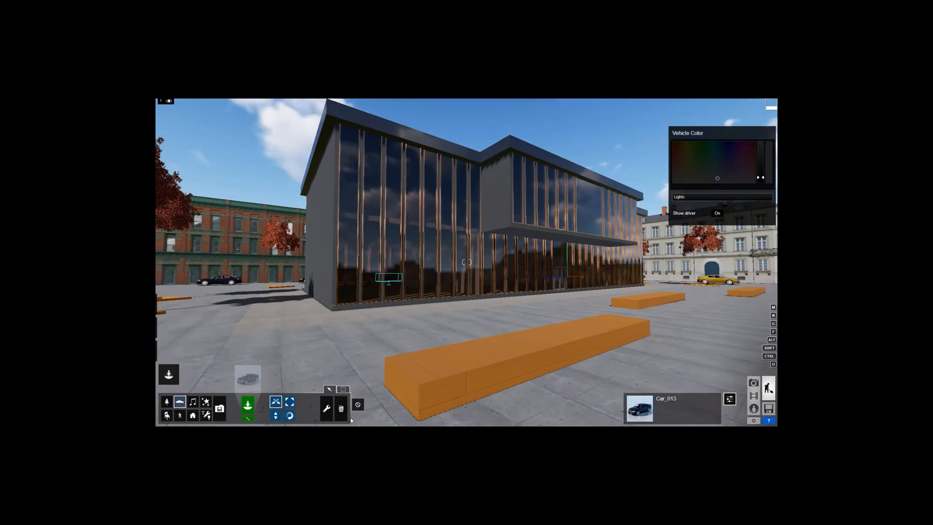
click(180, 415)
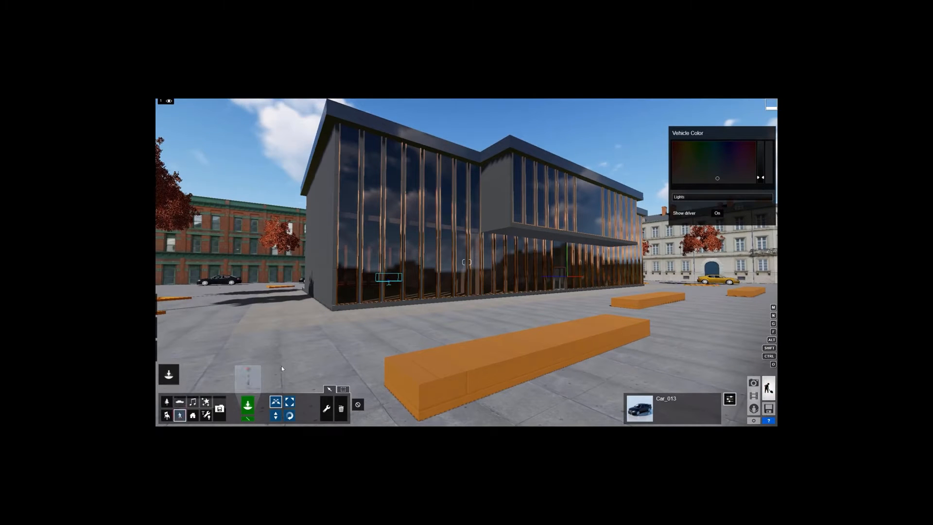
click(247, 376)
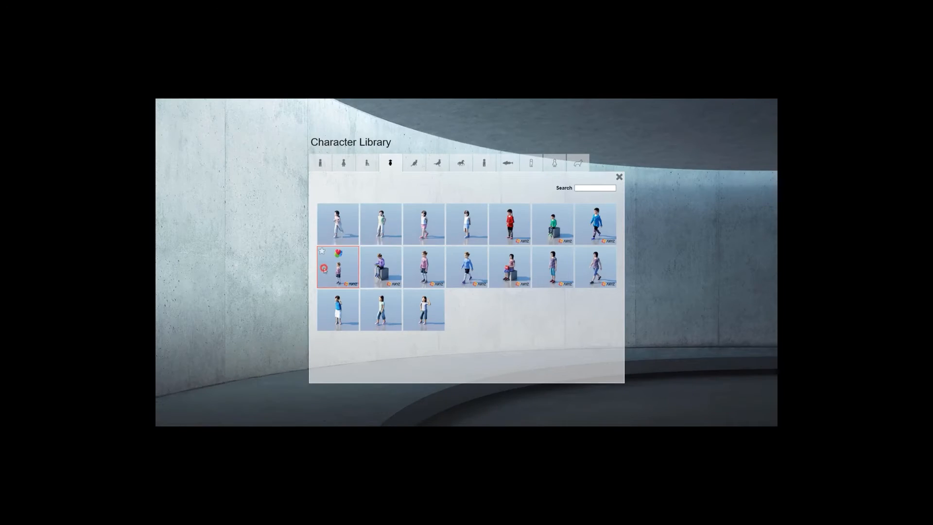
click(325, 271)
click(450, 325)
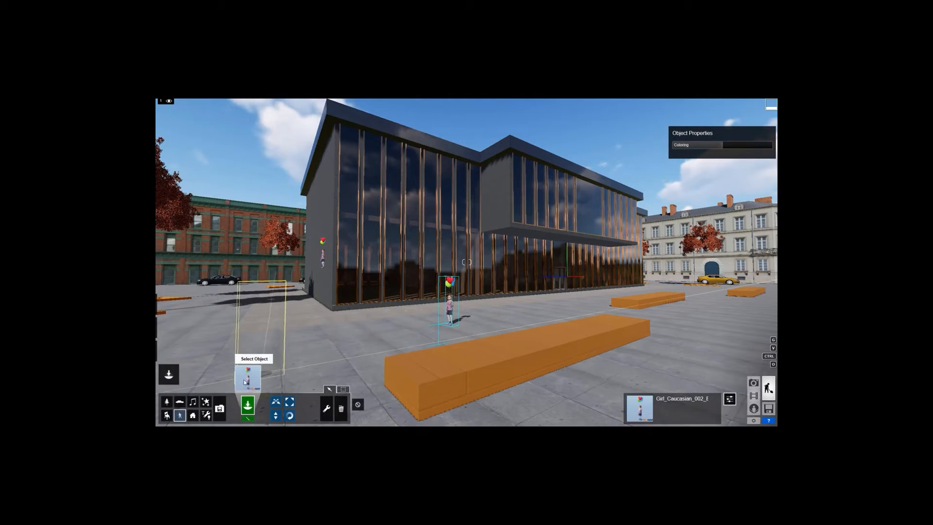
Place a walking Boy_Caucasian_001 character at the second orange bench near the far end of the facade.
click(246, 382)
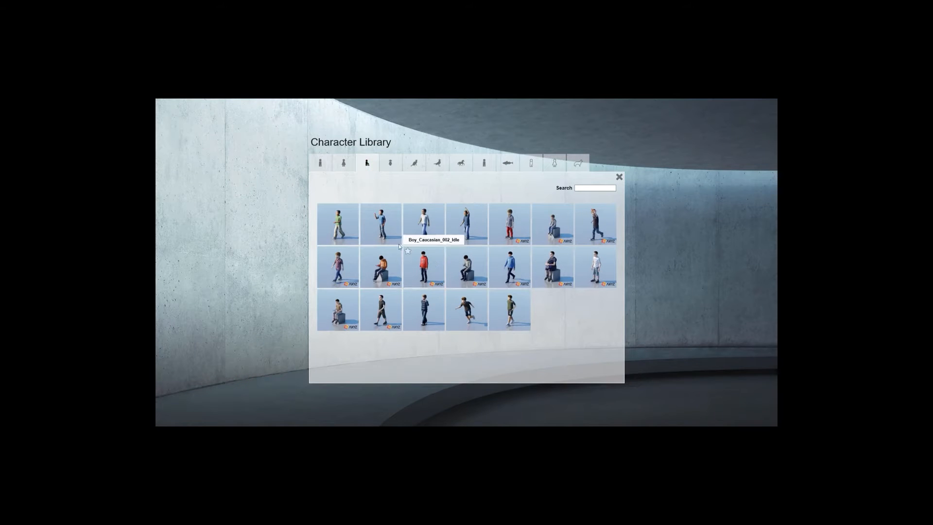
click(641, 300)
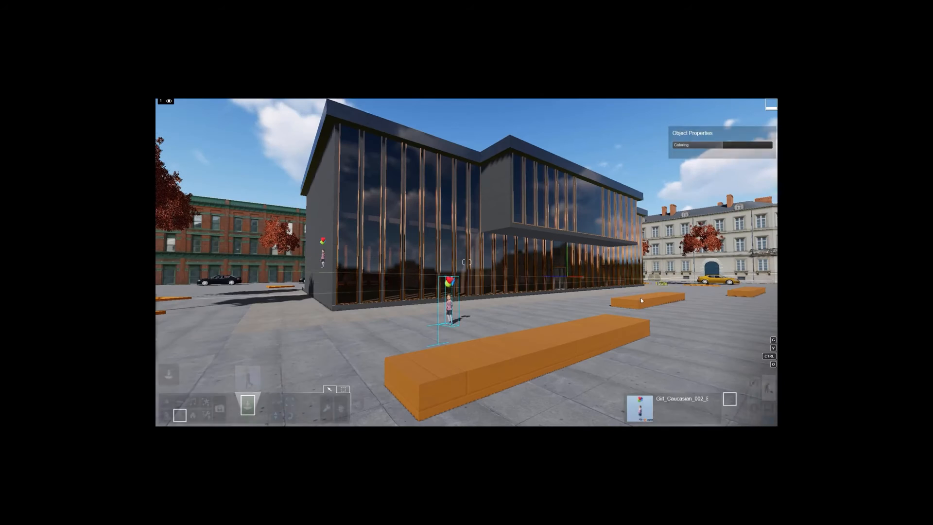
click(635, 297)
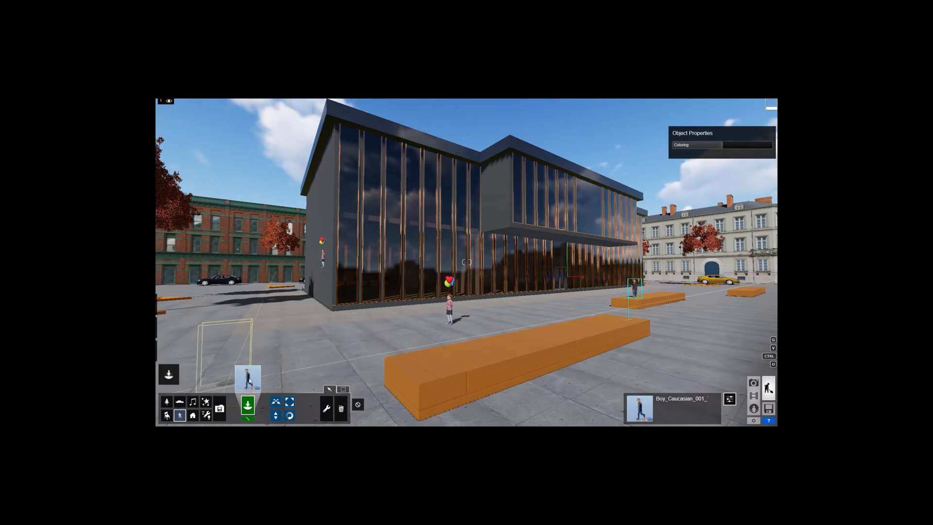
Place the Man_Caucasian_0025_Bicycle cyclist on the paving by the building's near corner and rotate him to ride along the facade.
click(248, 379)
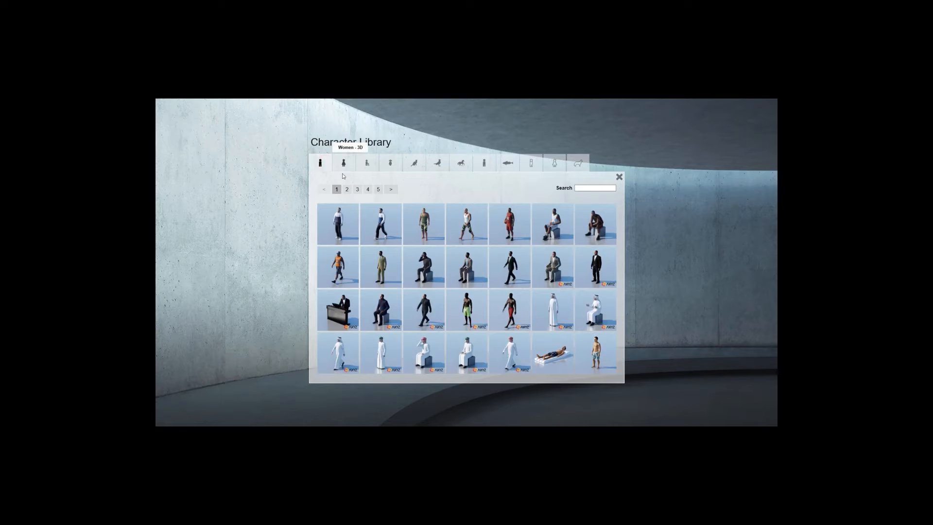
click(368, 163)
click(383, 267)
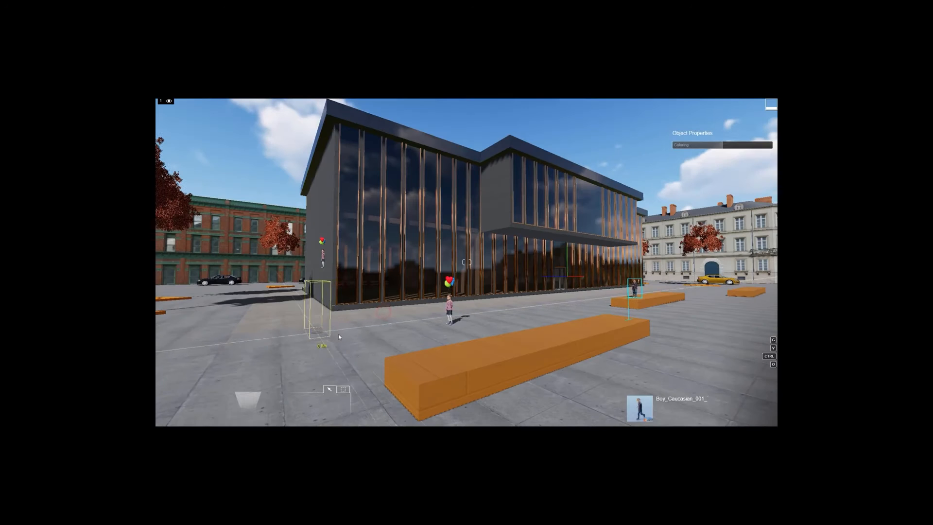
click(293, 344)
drag(314, 334, 351, 339)
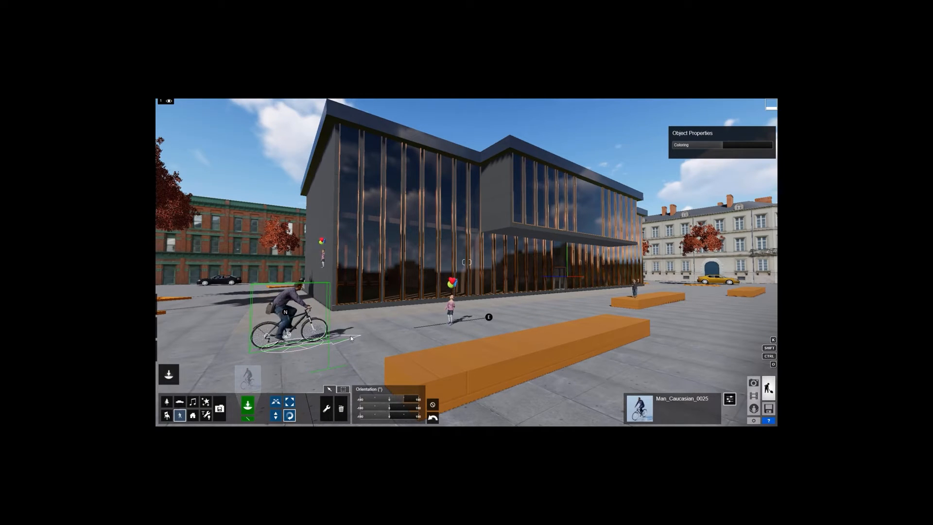
drag(347, 341, 349, 338)
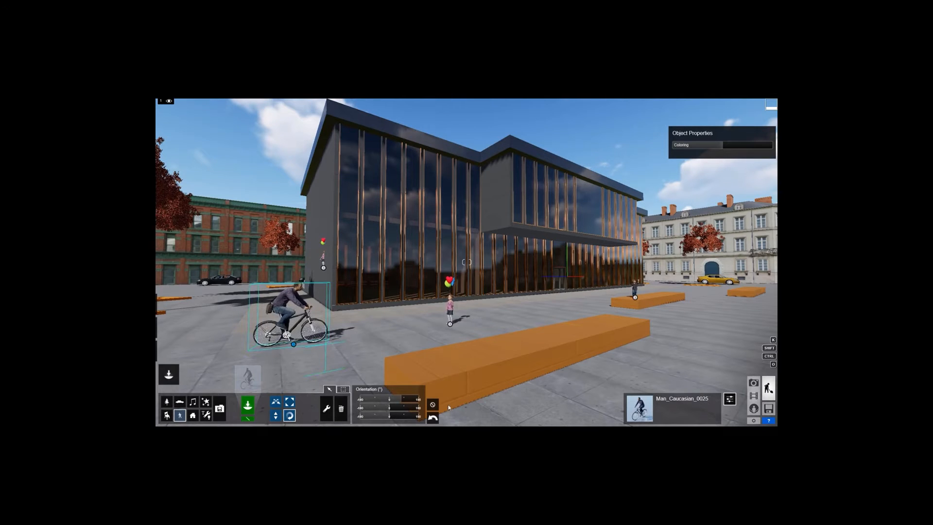
Delete the stray balloon girl floating against the building's side wall.
click(342, 409)
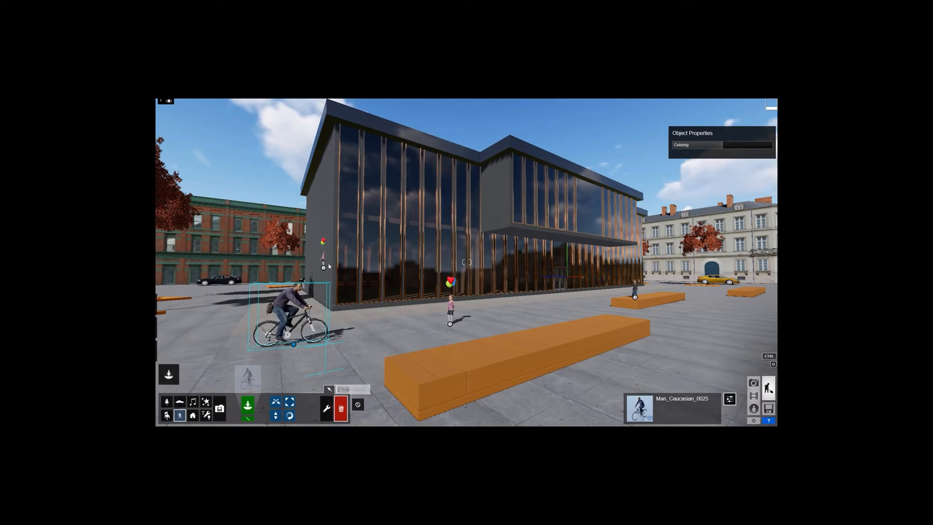
Place the seated Man_Caucasian_0018 on the far half of the foreground bench and turn him to face the building.
click(249, 379)
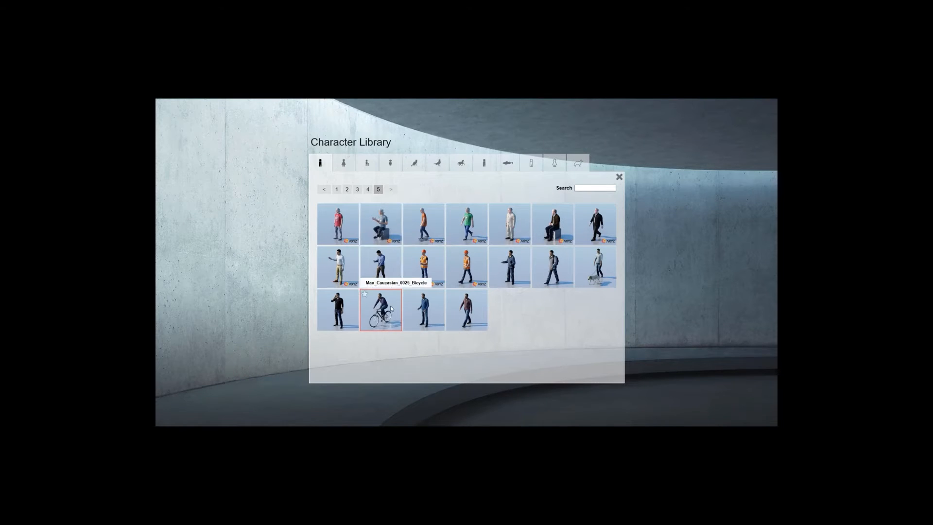
click(387, 221)
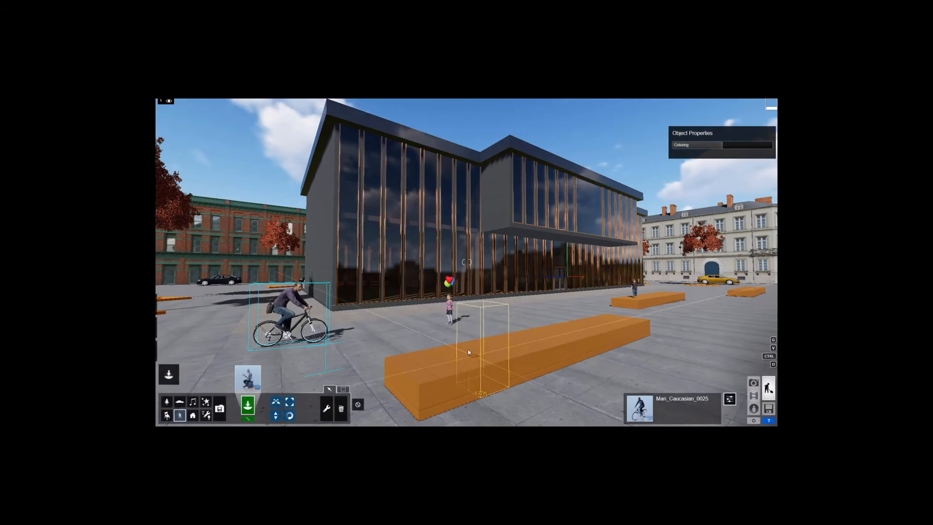
click(542, 326)
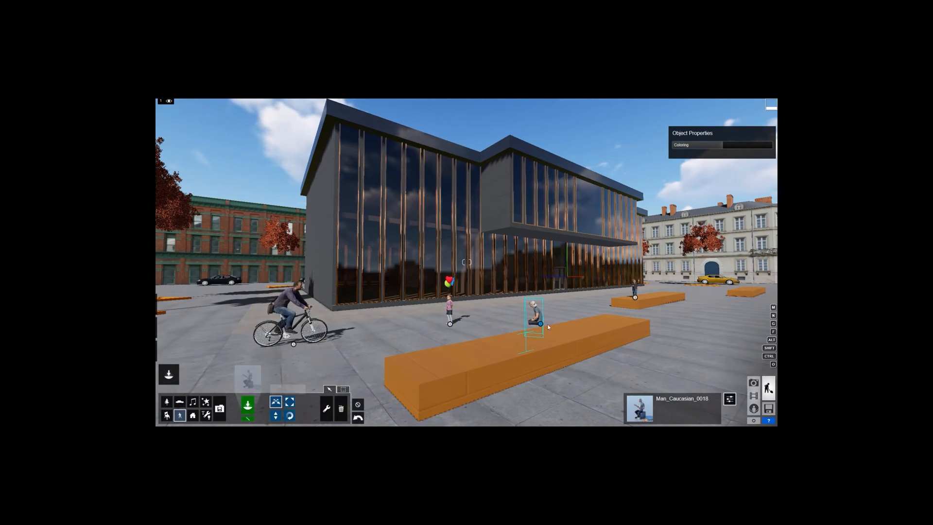
mouse_move(571, 328)
mouse_down()
mouse_move(582, 321)
mouse_move(573, 317)
mouse_up()
click(290, 416)
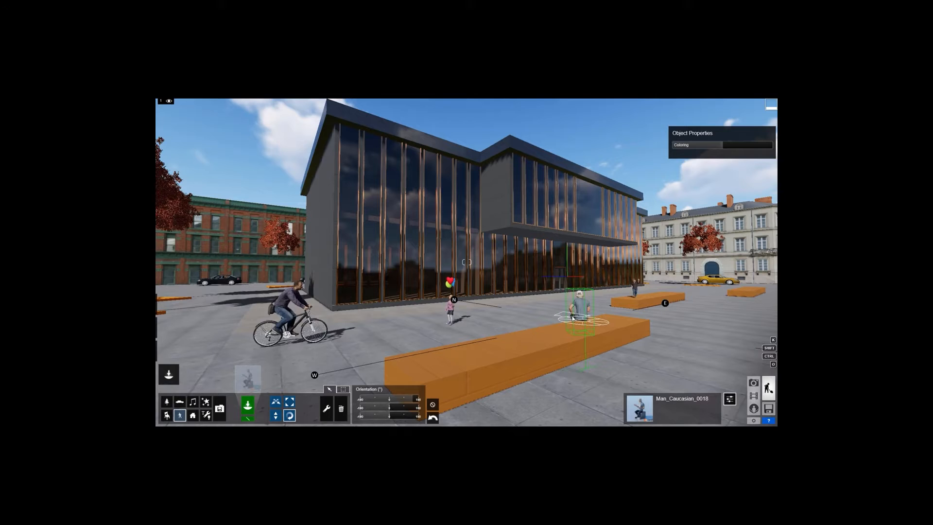
Place the seated Woman_Asian_0002 on the near half of the foreground bench and rotate her to face away from the building.
click(248, 379)
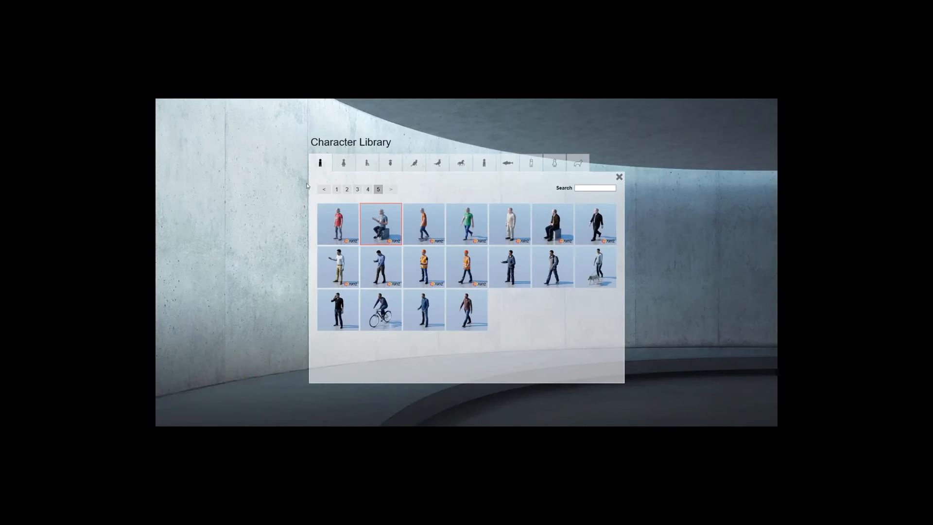
click(357, 162)
click(336, 311)
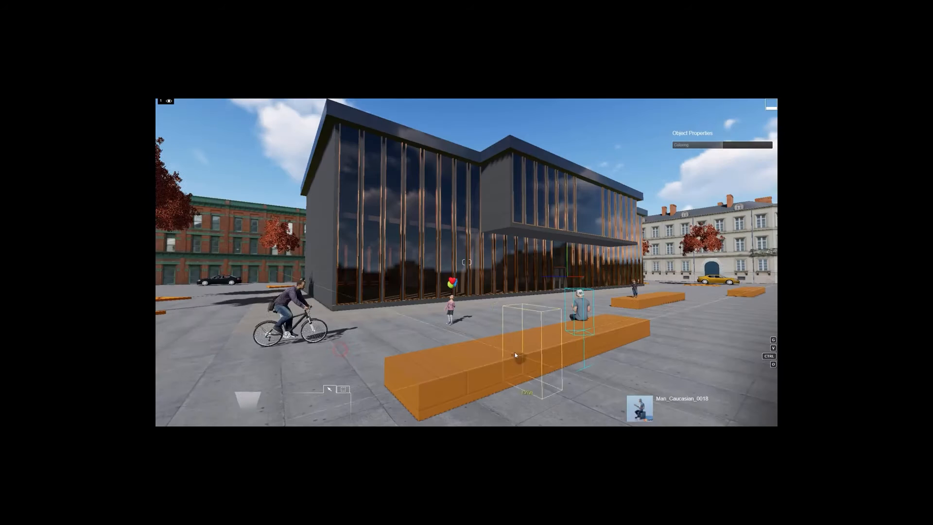
click(489, 355)
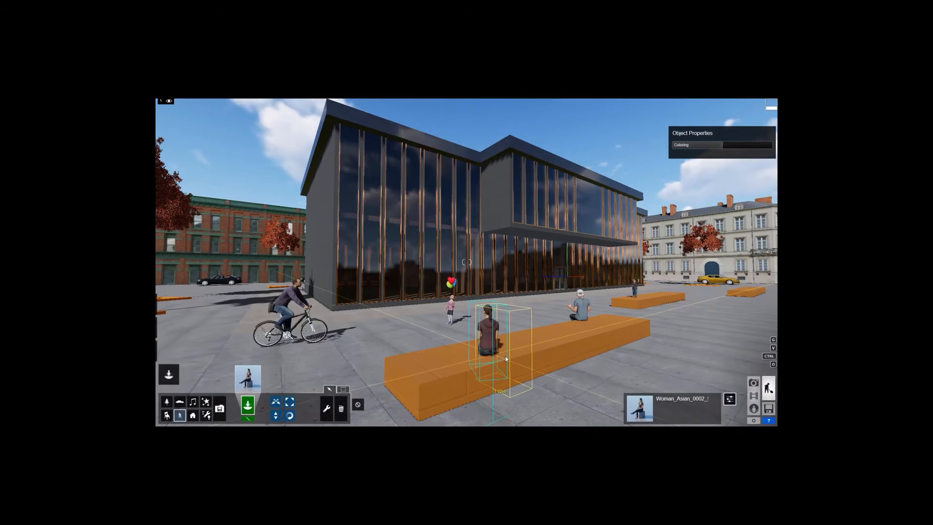
click(290, 416)
drag(491, 354, 562, 387)
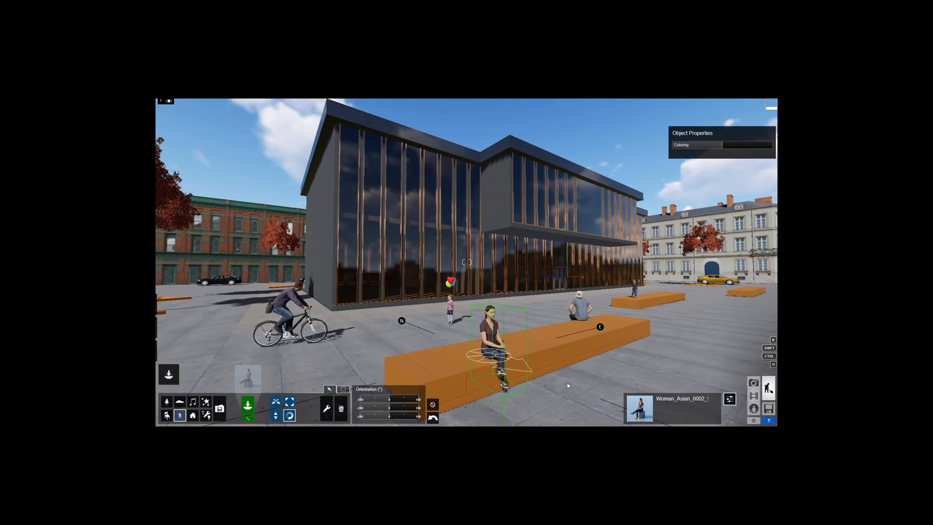
Move the seated woman slightly along the bench so she sits on its front edge.
click(275, 401)
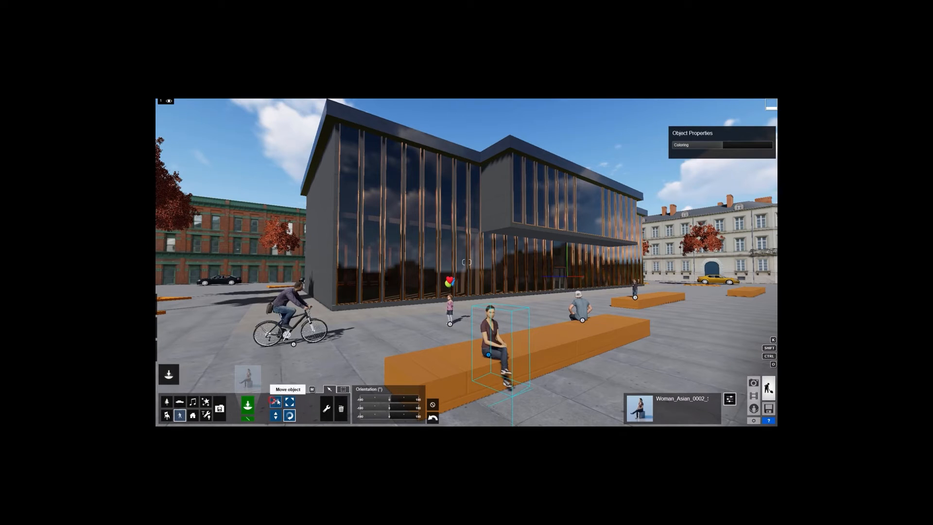
drag(492, 358, 503, 359)
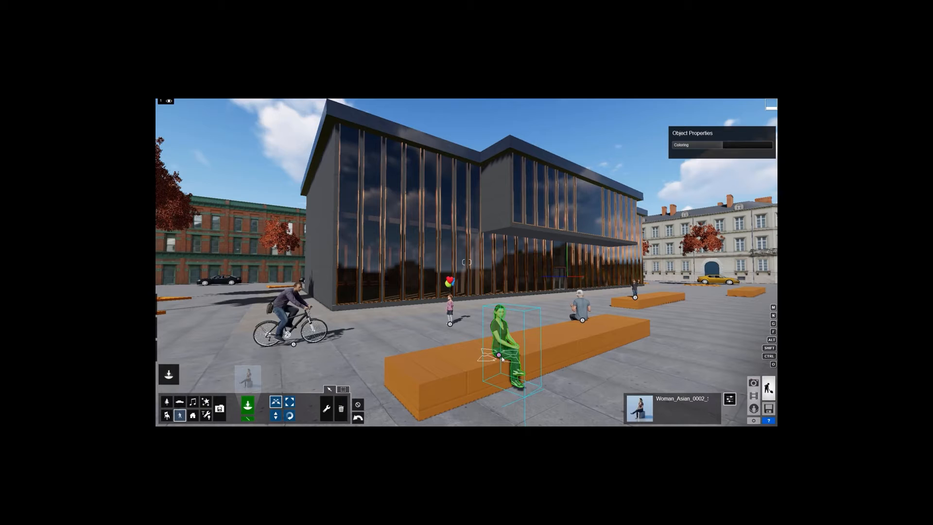
drag(502, 357, 504, 359)
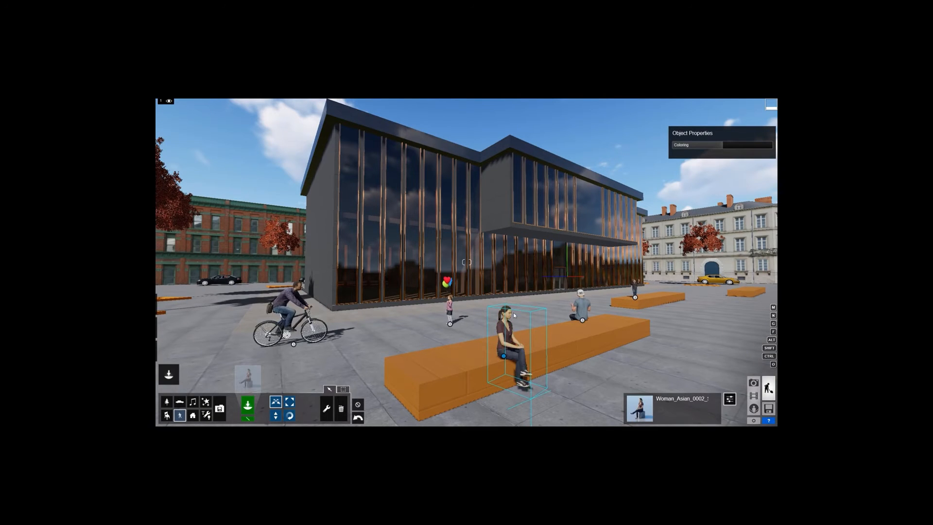
Place Cat_001_Idle from the pets category on the near end of the foreground bench and rotate it beside the seated woman.
key(s)
key(e)
key(q)
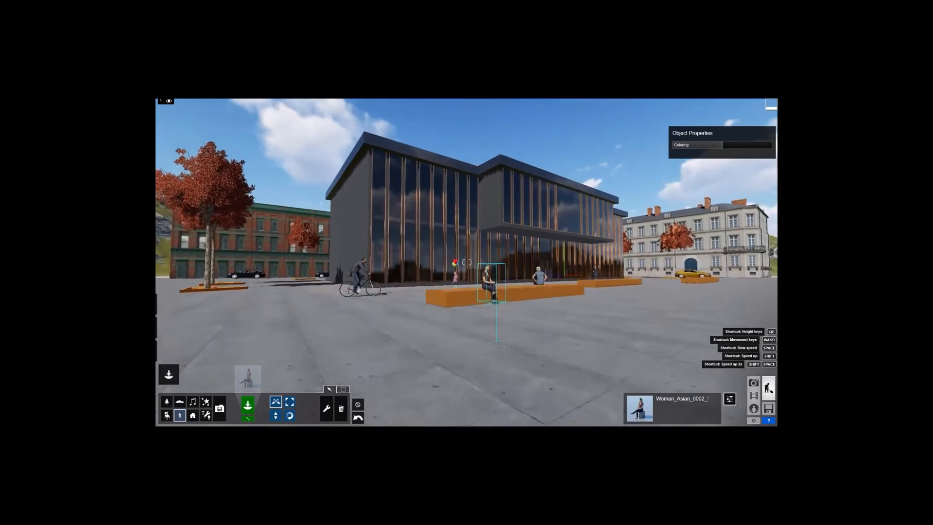
key(w)
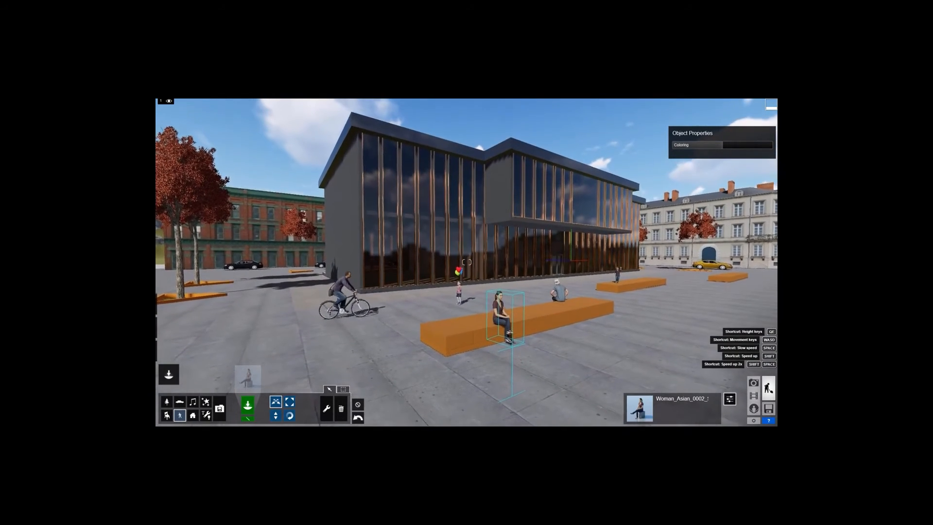
key(q)
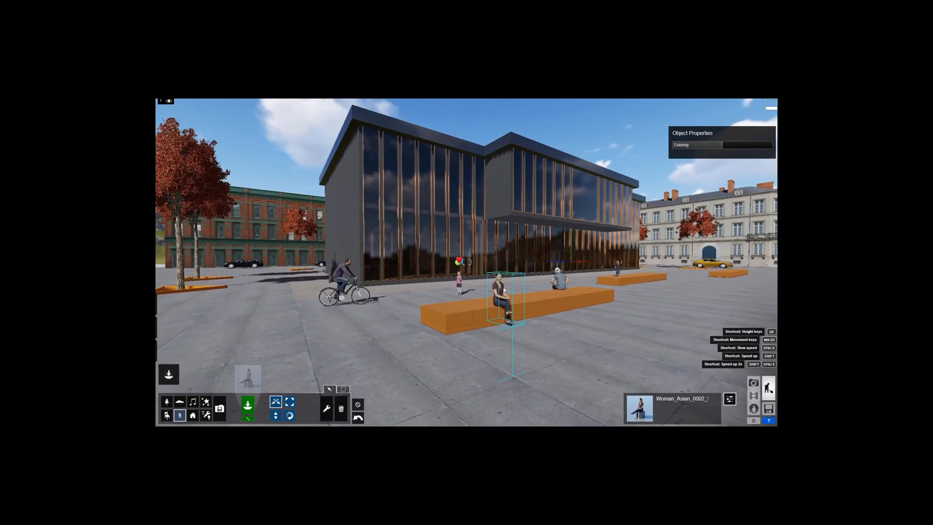
click(248, 377)
click(369, 163)
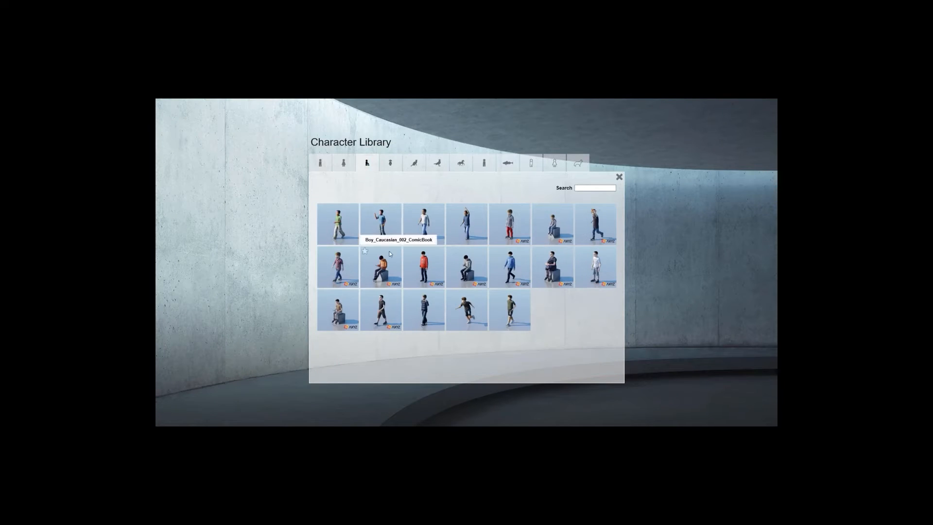
click(390, 163)
click(414, 163)
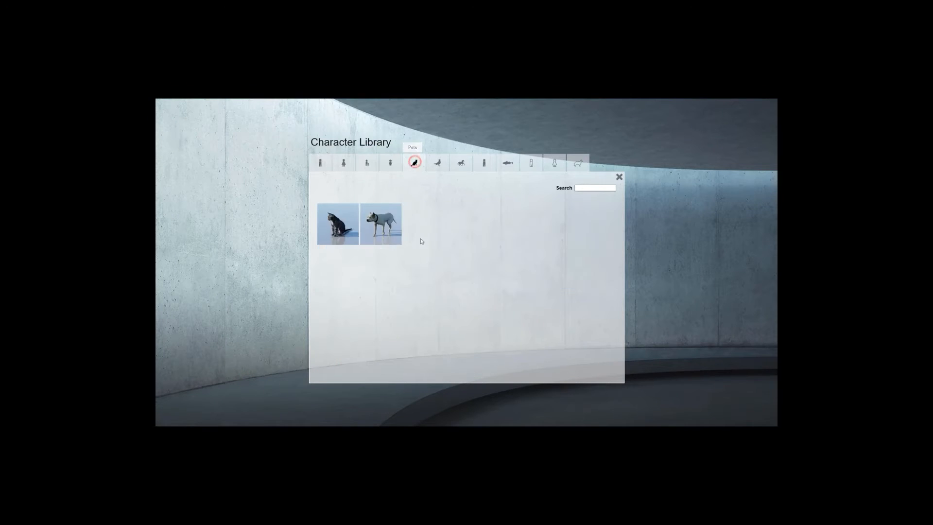
click(340, 232)
click(456, 311)
click(289, 415)
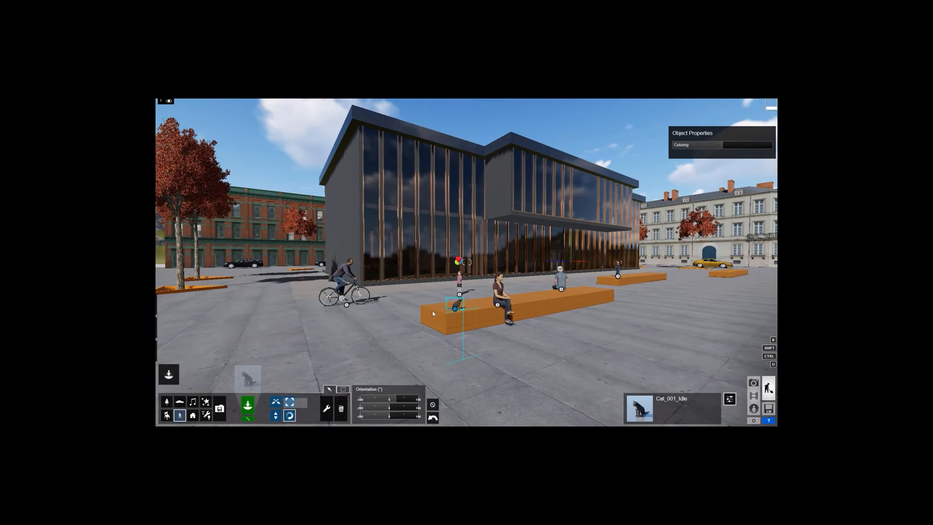
drag(456, 311, 448, 310)
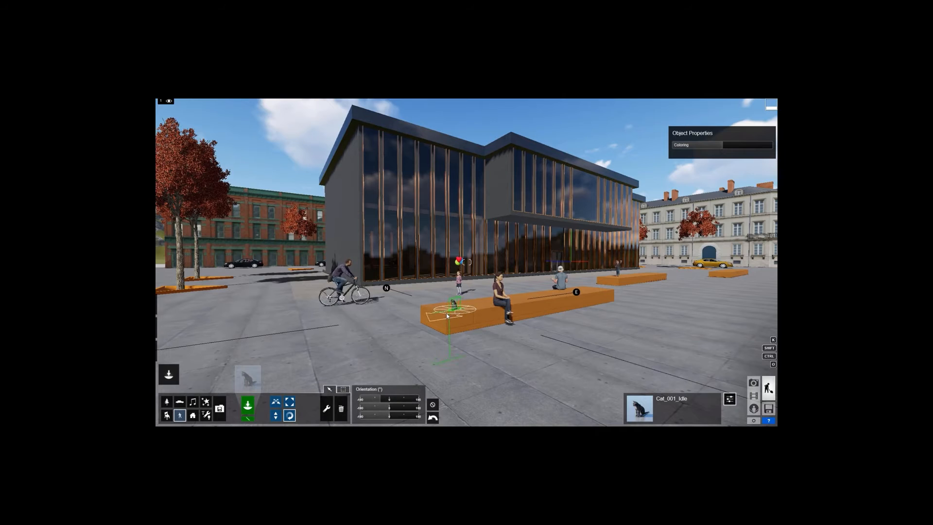
Place Dog_0001_Walk at the far end of the foreground bench, next to the seated man.
click(248, 378)
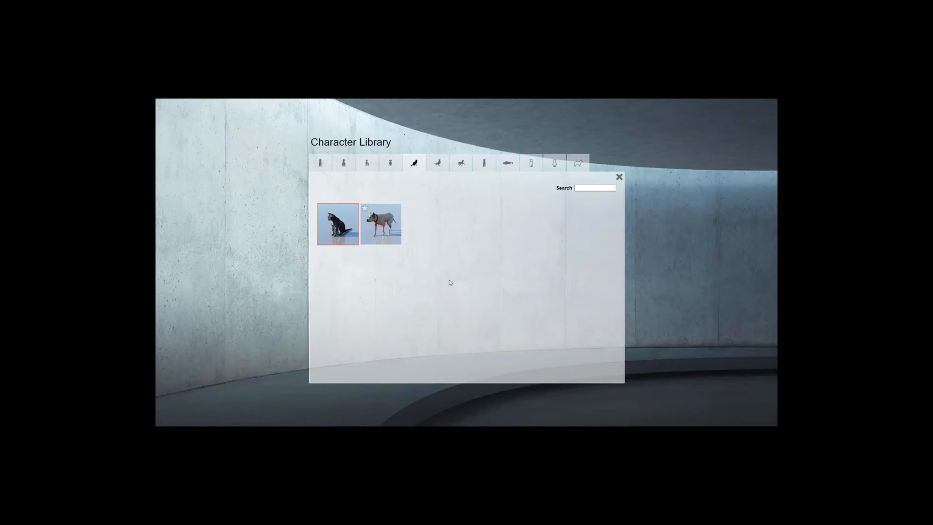
click(381, 224)
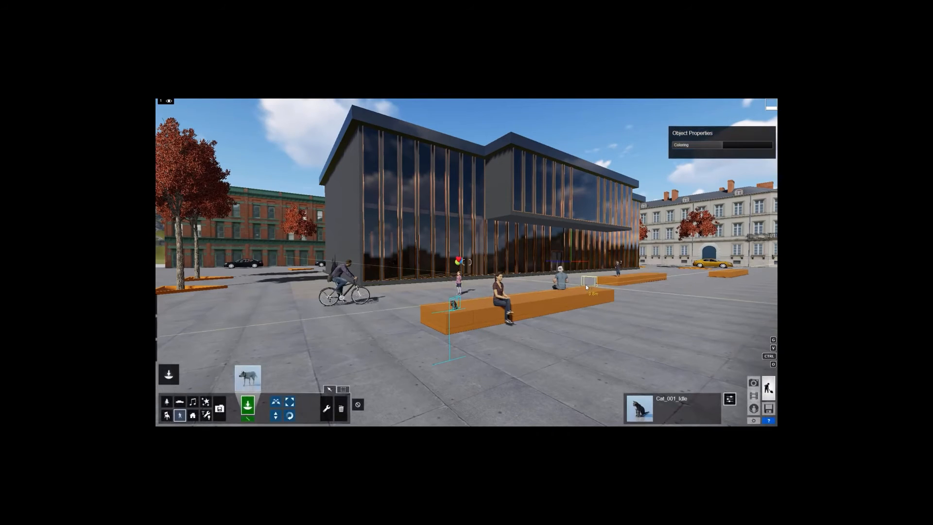
click(587, 286)
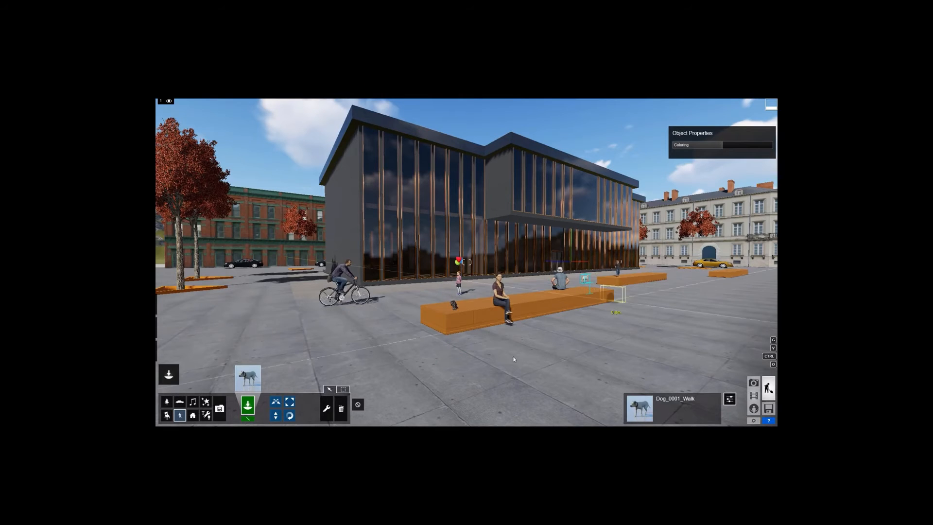
Rotate the walking dog at the far end of the foreground bench to a new orientation.
click(291, 416)
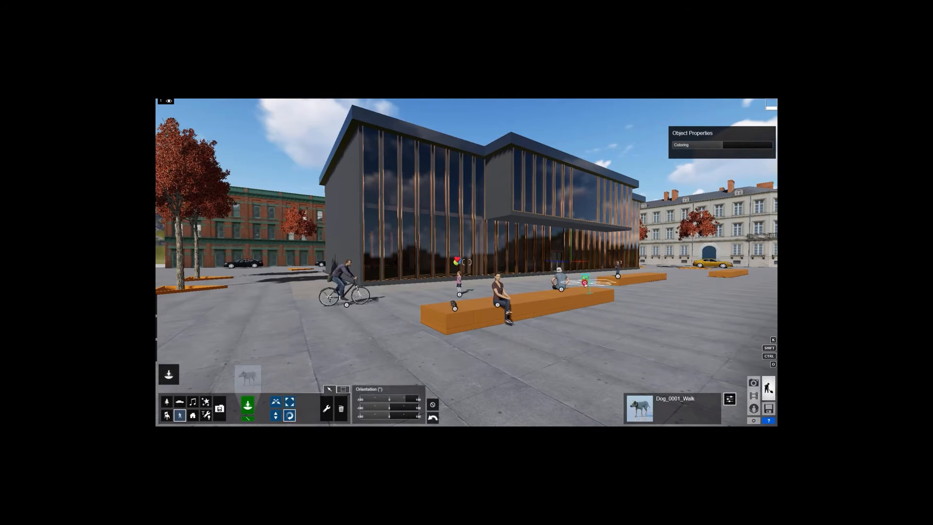
drag(574, 285, 574, 286)
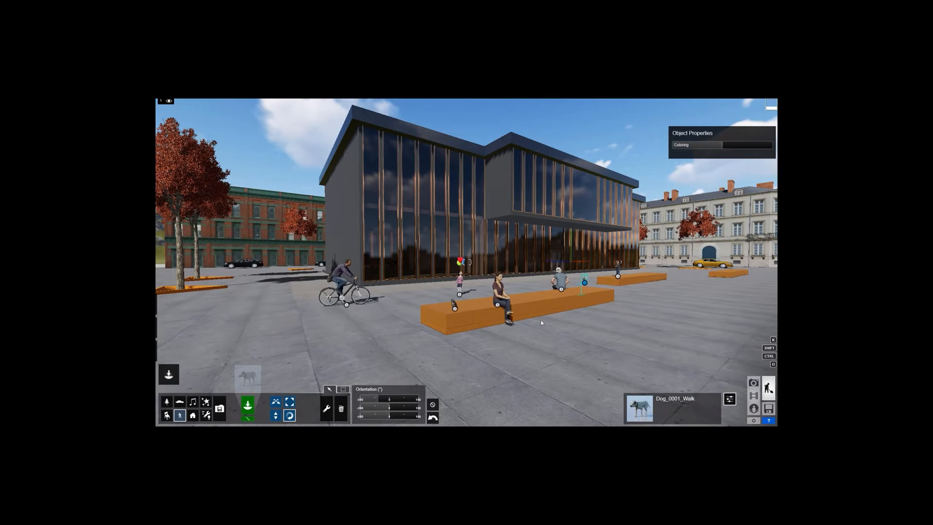
Reframe Photo - 1 closer to the foreground bench and building, and apply the Daytime style to it.
click(754, 383)
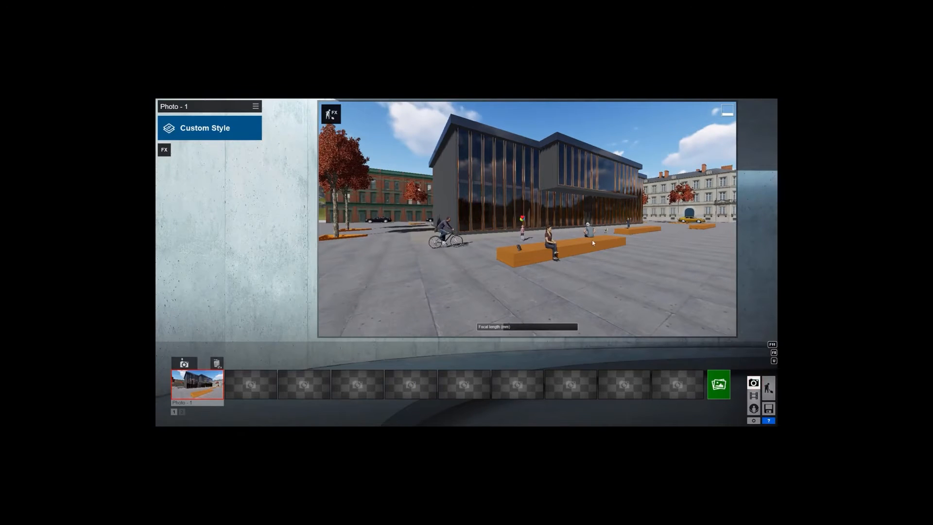
click(197, 384)
key(e)
right_drag(325, 311, 332, 302)
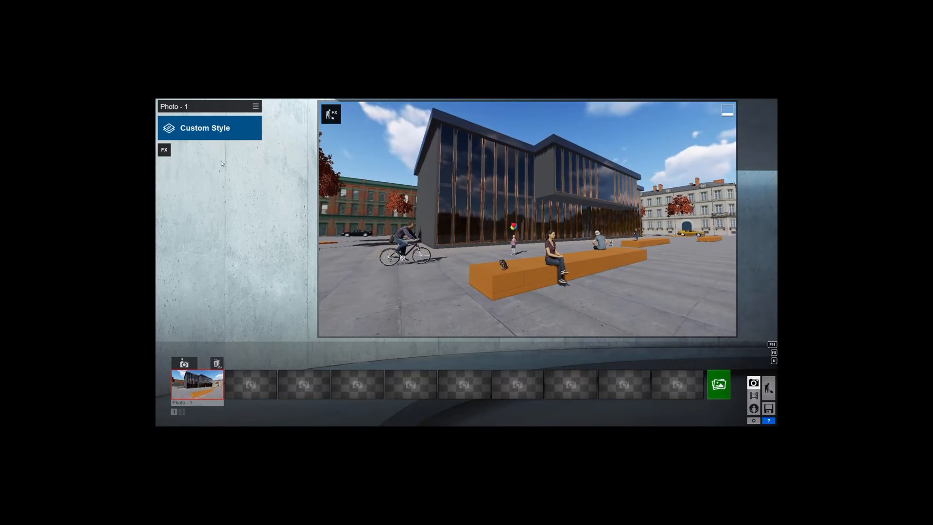
click(216, 130)
click(450, 287)
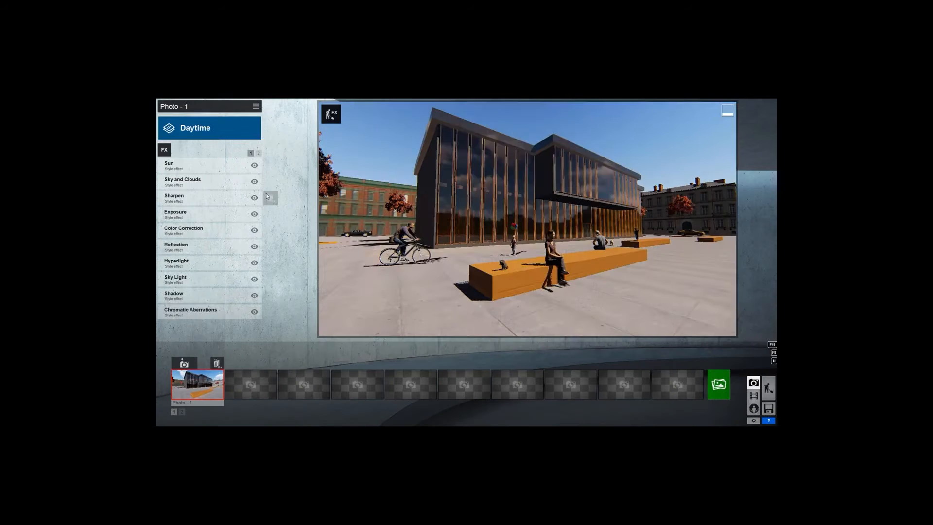
Add the 2-Point Perspective camera effect to Photo - 1, switch it on and reframe the building and bench.
click(165, 150)
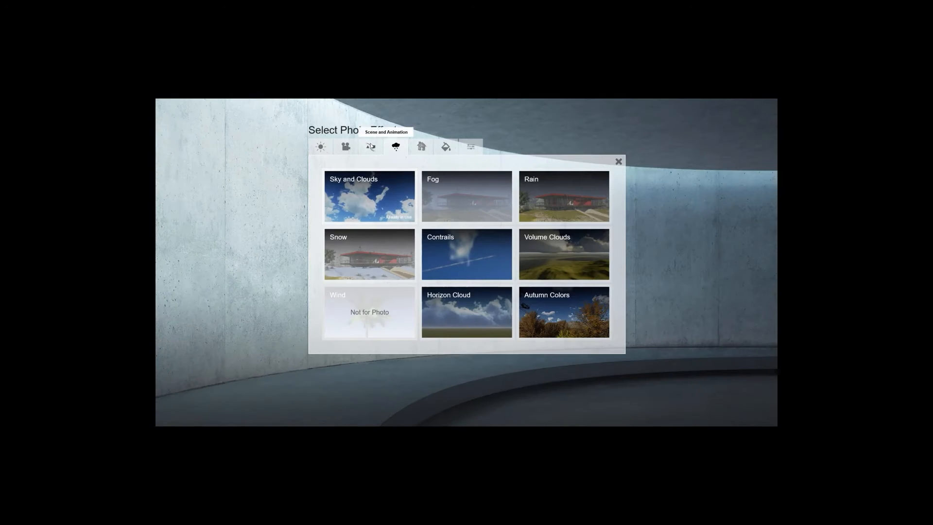
click(345, 146)
click(569, 199)
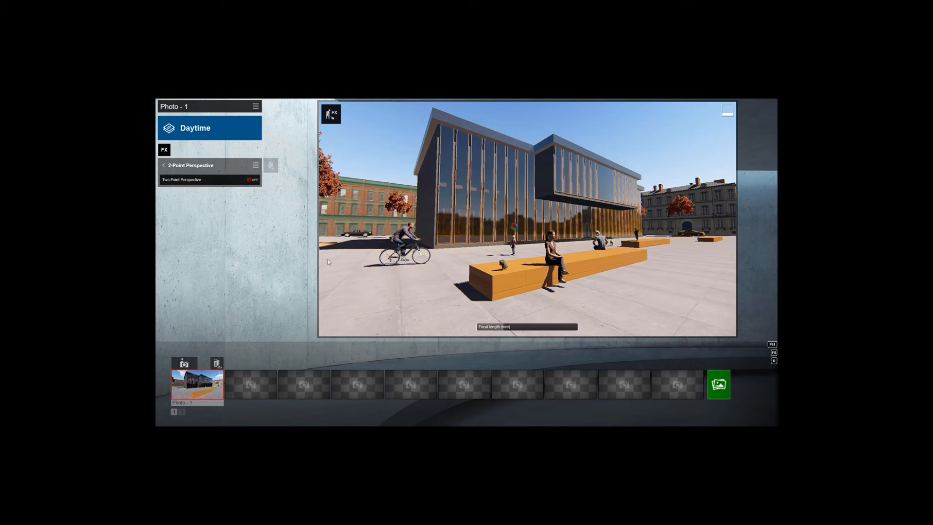
click(249, 182)
key(d)
right_drag(436, 182, 435, 178)
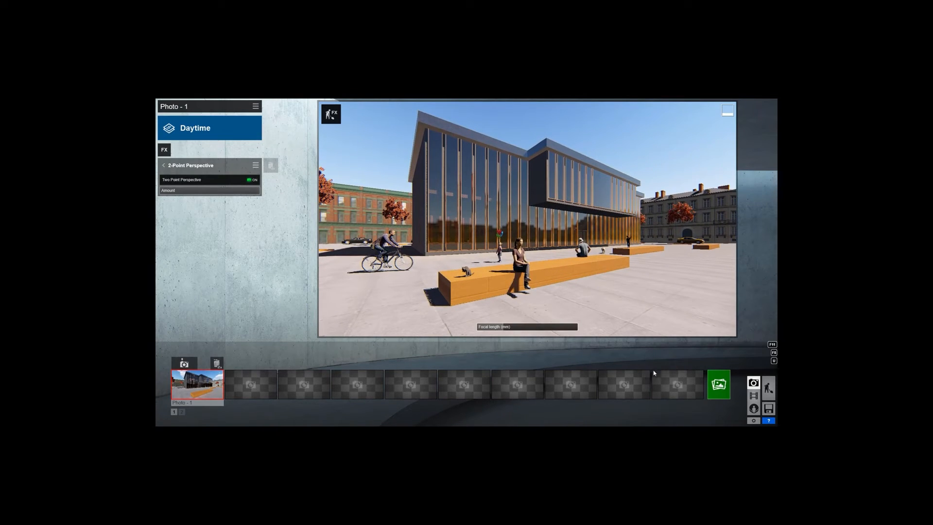
Start a Print 3840x2160 render of the current shot and delete the old Finish.jpg and Finish-Snow.jpg from the save folder.
click(720, 385)
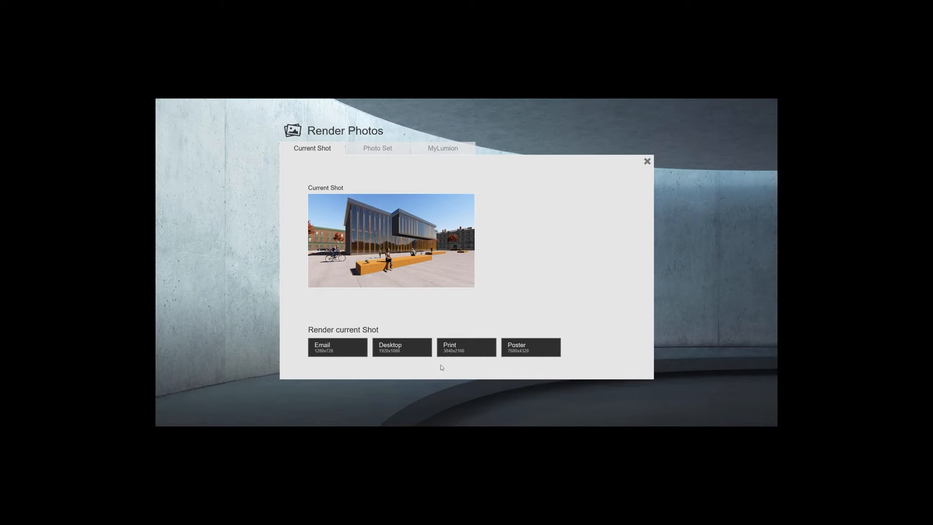
click(461, 349)
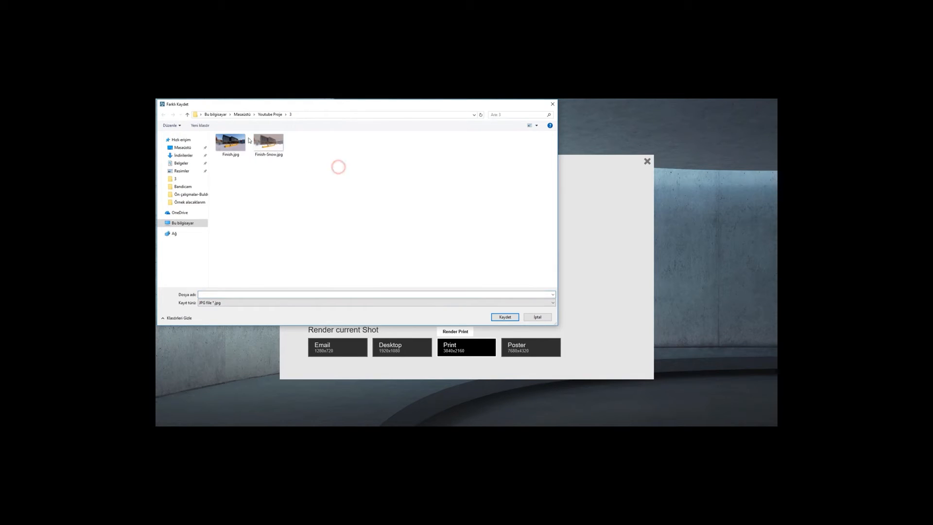
key(Delete)
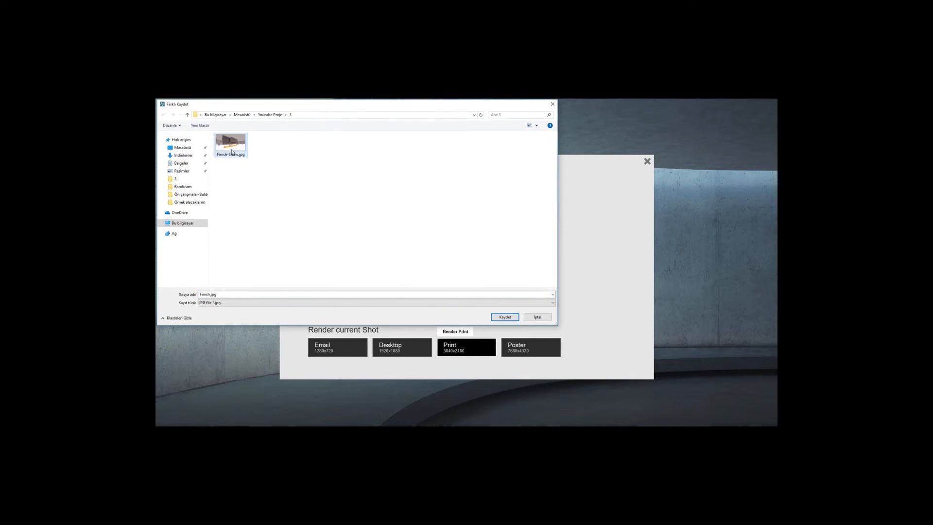
key(Delete)
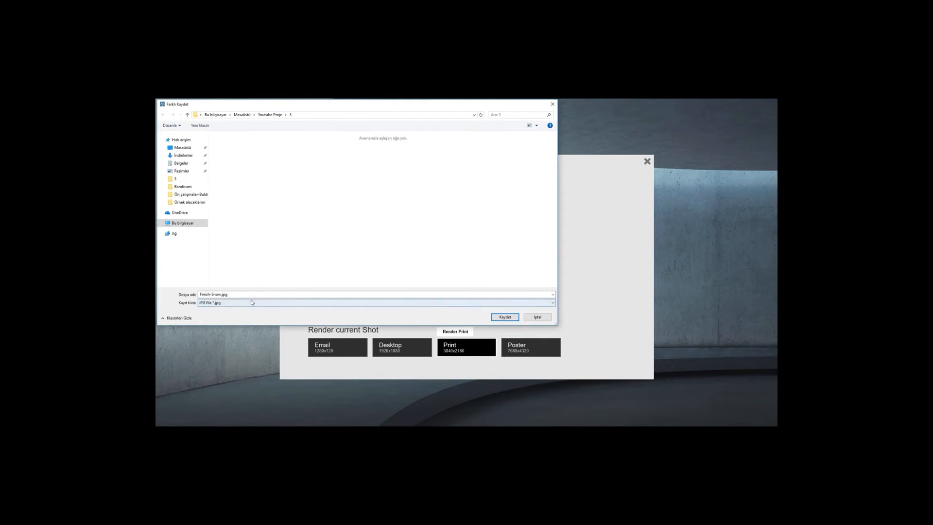
Name the render file Finish as a JPG, render the daytime shot and close the completed render.
text(F)
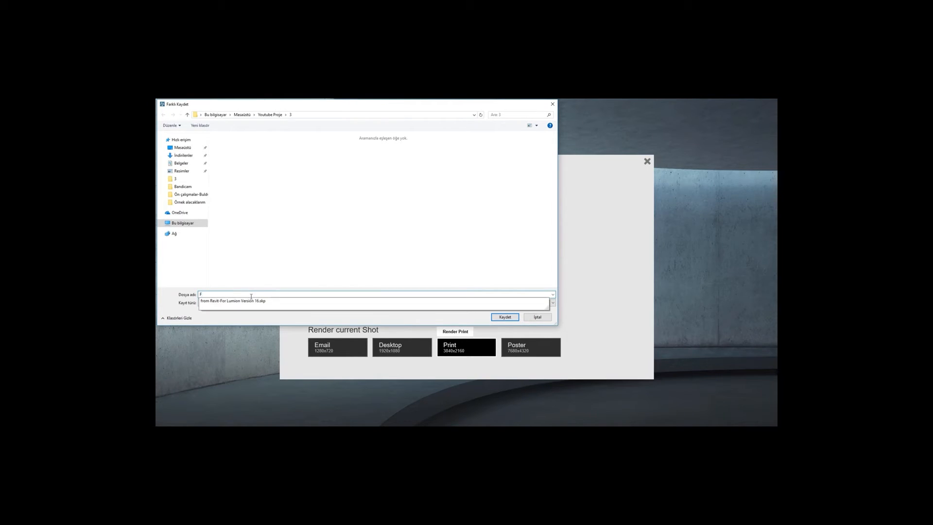
text(in)
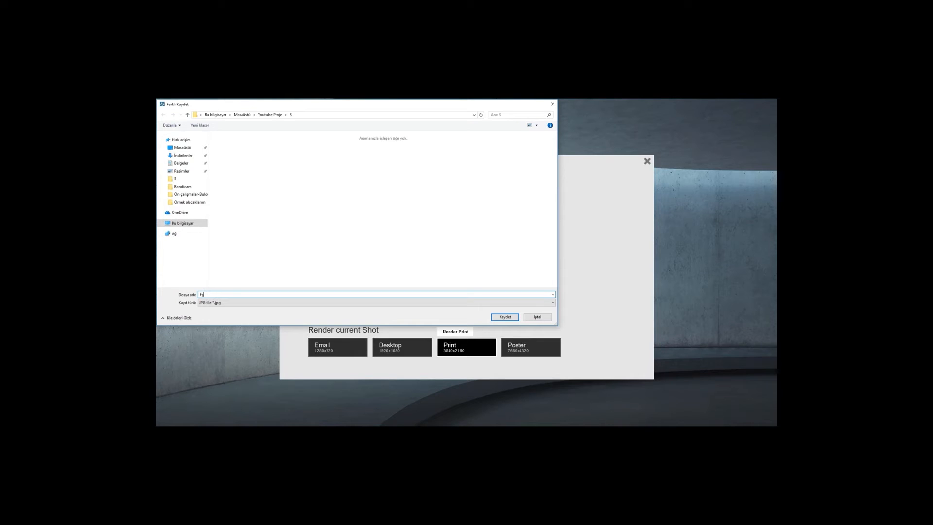
key(BackSpace)
text(i)
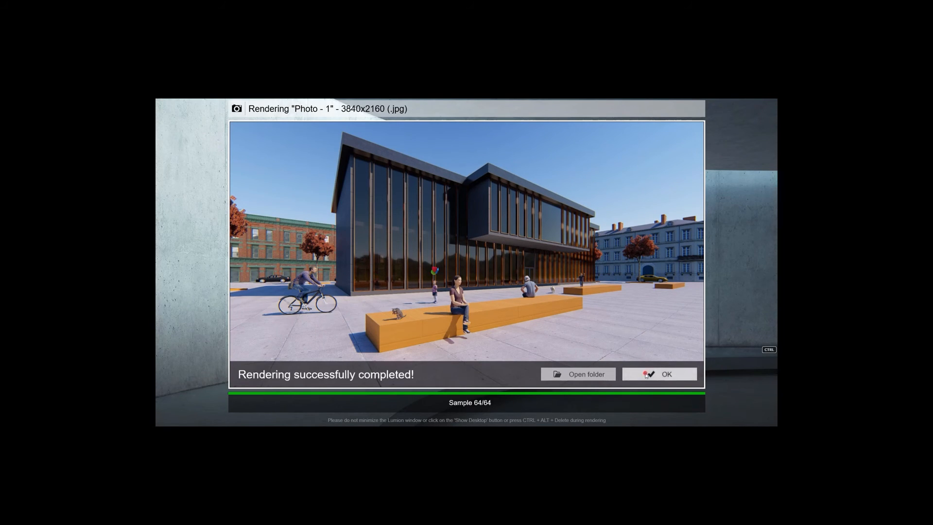
click(659, 374)
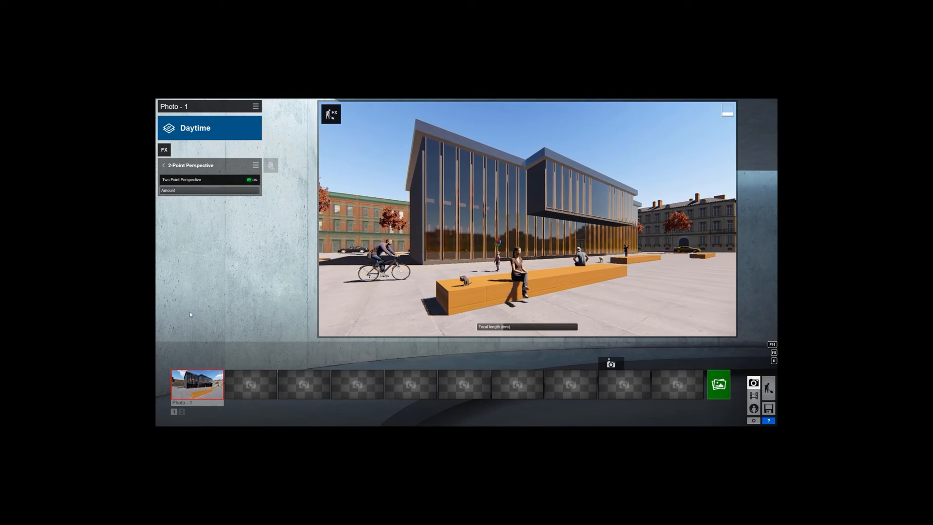
Add the Snow weather effect to Photo - 1 and slightly adjust the camera framing.
click(164, 149)
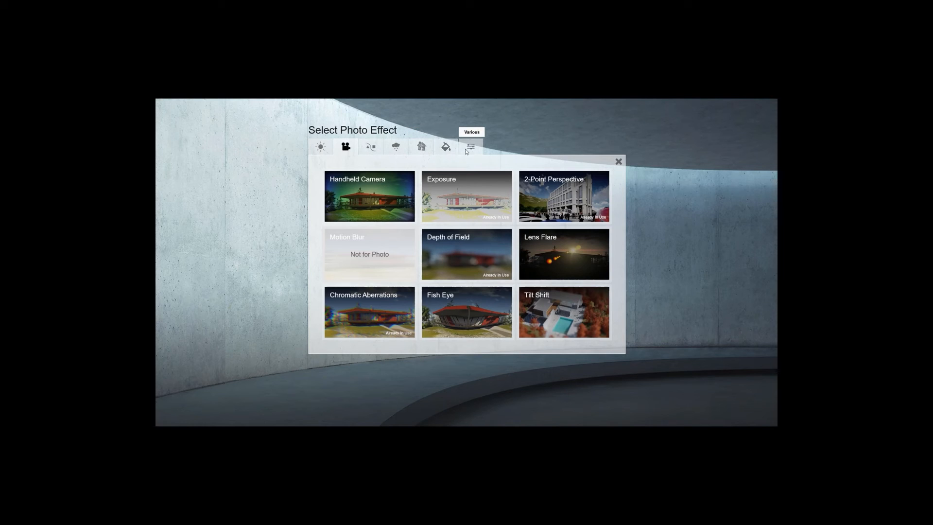
click(371, 146)
click(397, 147)
click(404, 266)
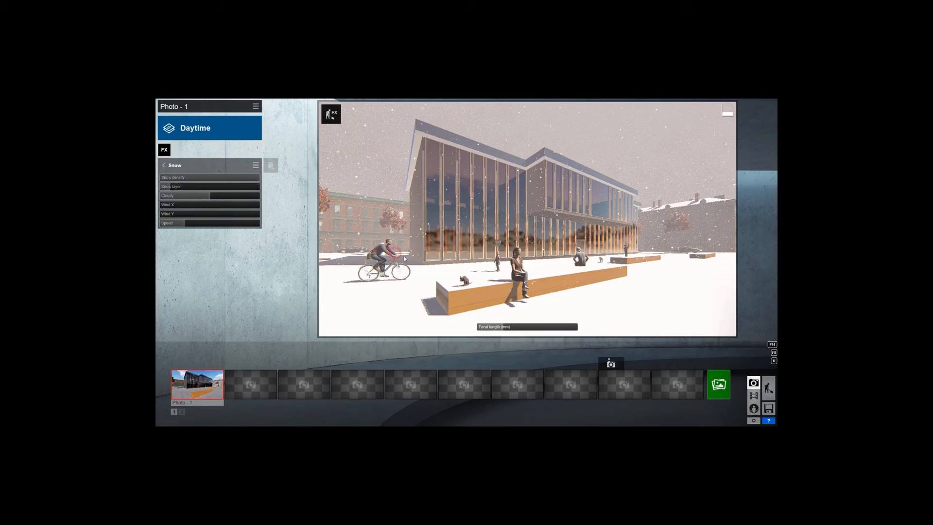
right_drag(474, 234, 470, 233)
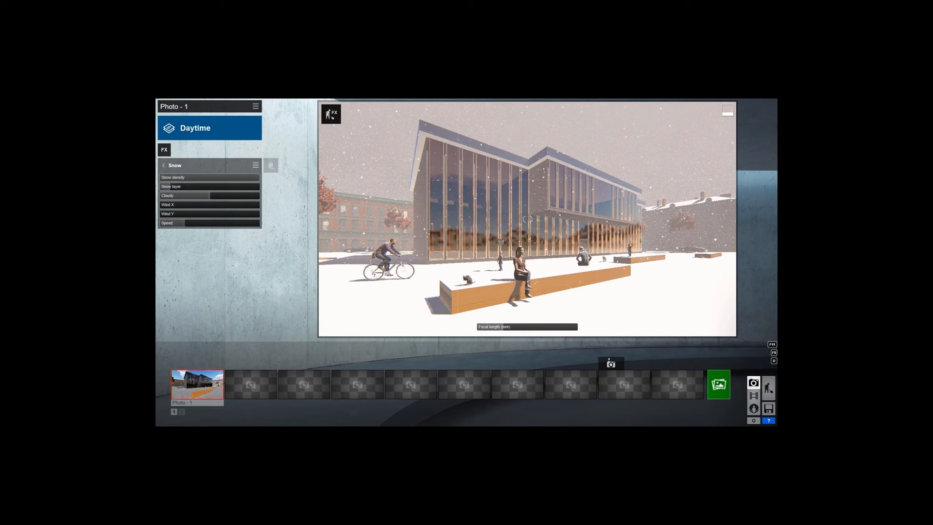
Render the snowy shot at Print 3840x2160, save it as Finish-snow.jpg and close the completed render.
click(719, 385)
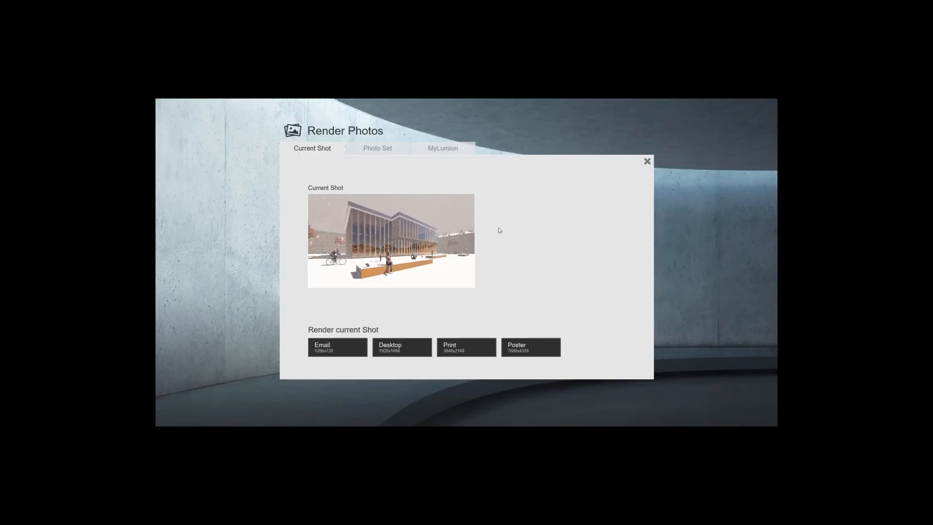
click(463, 351)
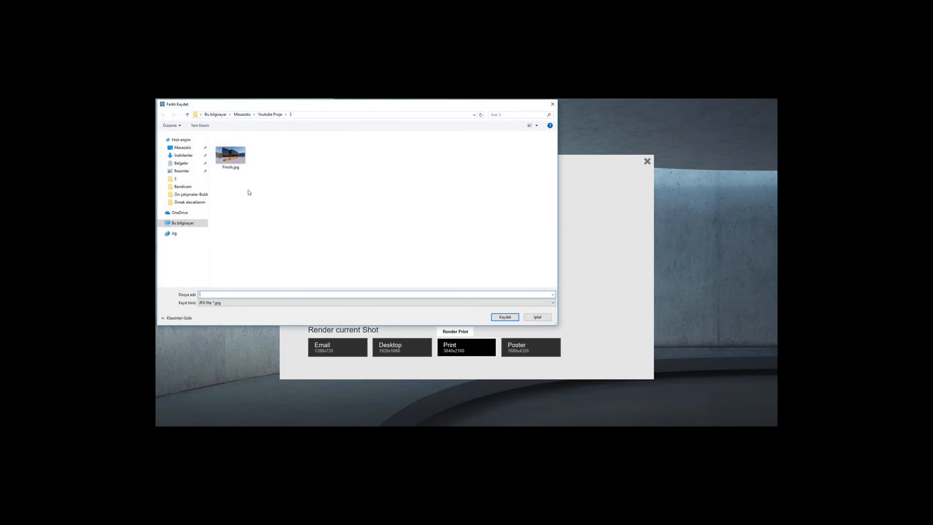
click(211, 295)
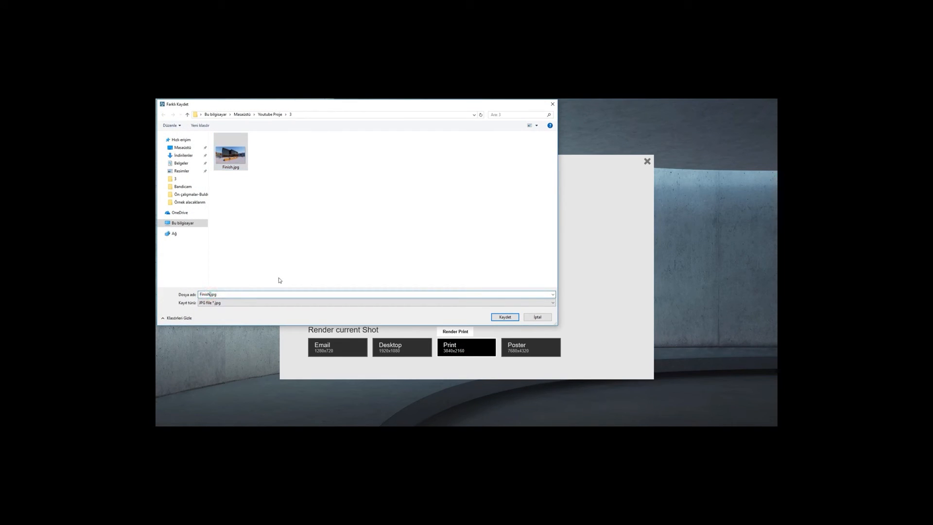
text(-snow)
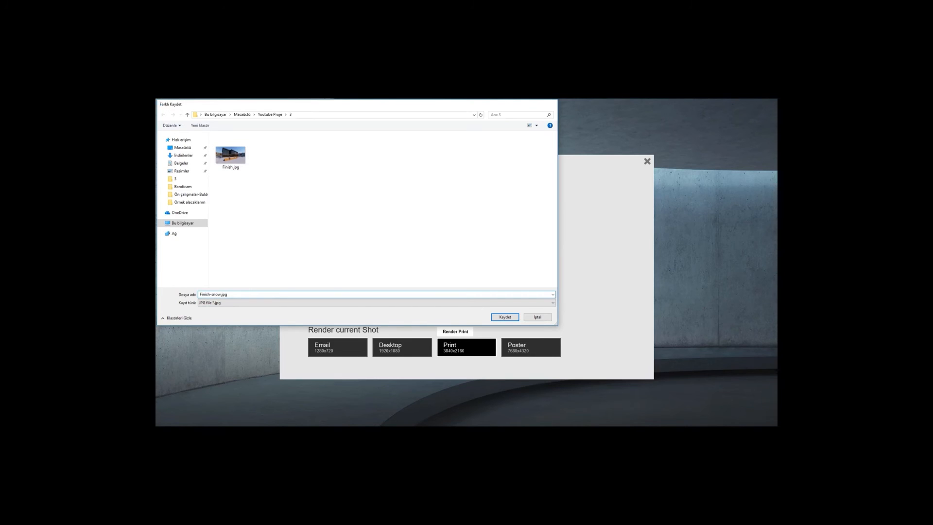
key(Return)
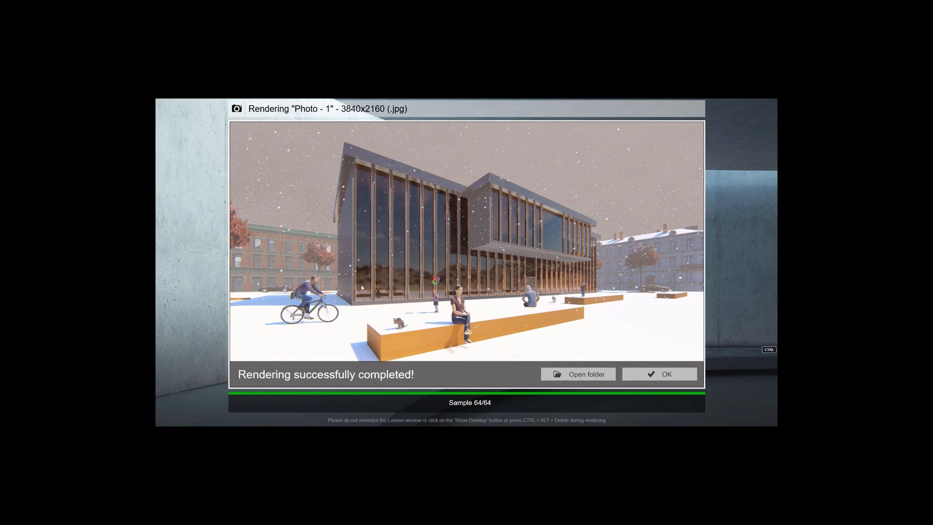
click(657, 375)
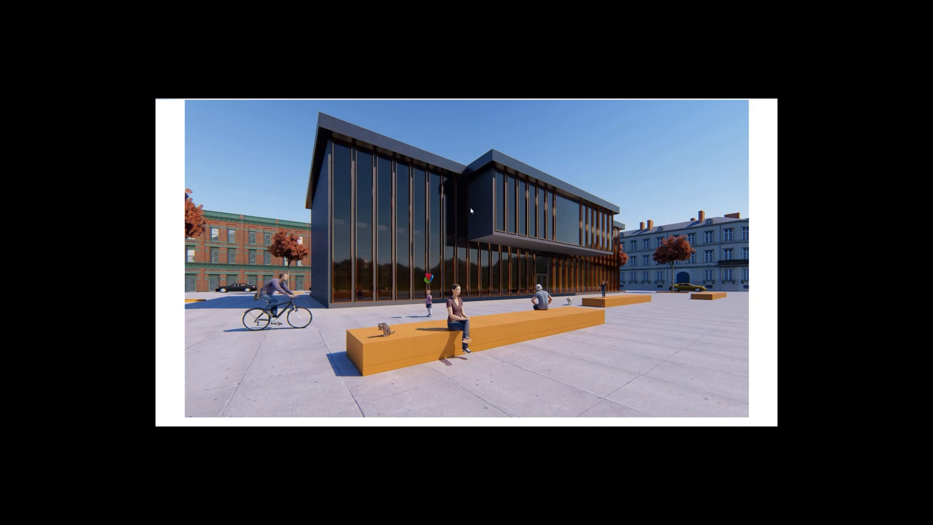
View the rendered snow image after the daytime one in the image viewer.
click(749, 209)
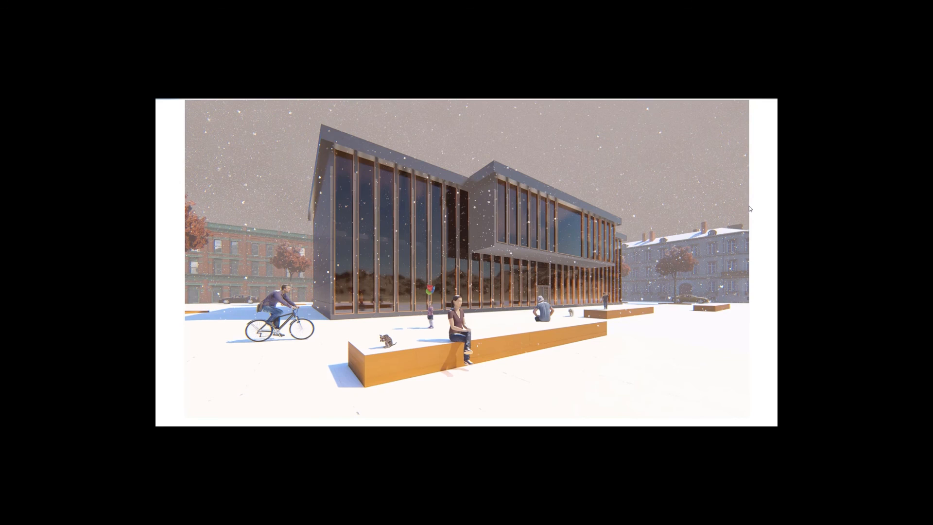